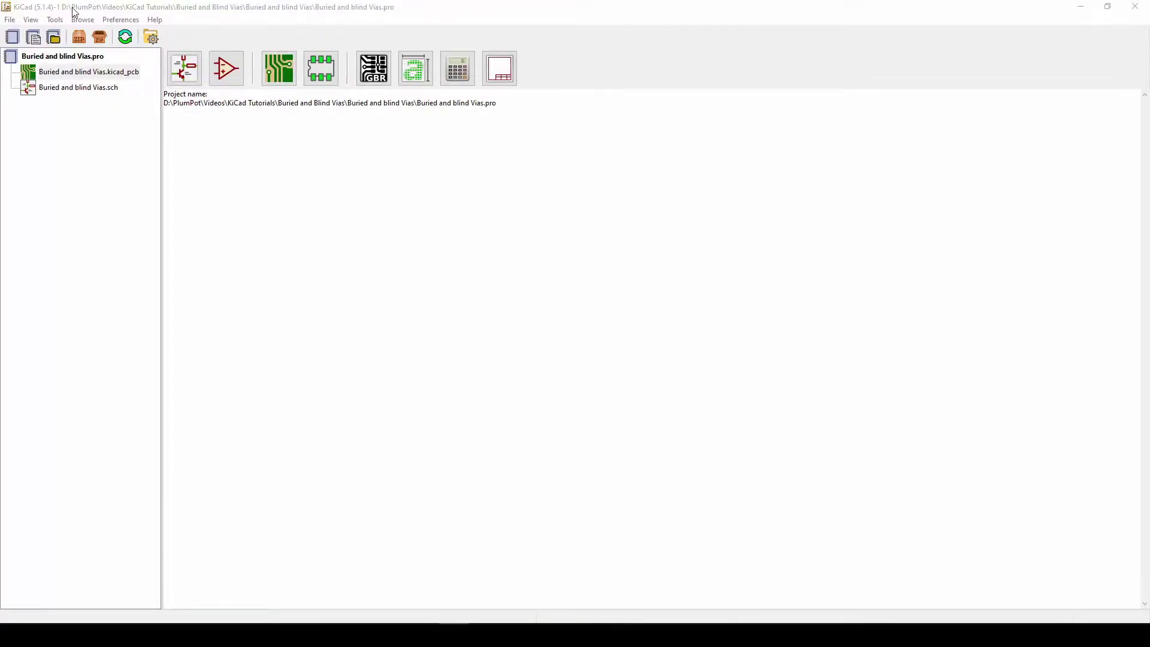
- Open the project's board layout and draw a closed rectangular outline about 39 by 21 mm on the Edge.Cuts layer
{"action": "double_click", "coordinate": [73, 76]}
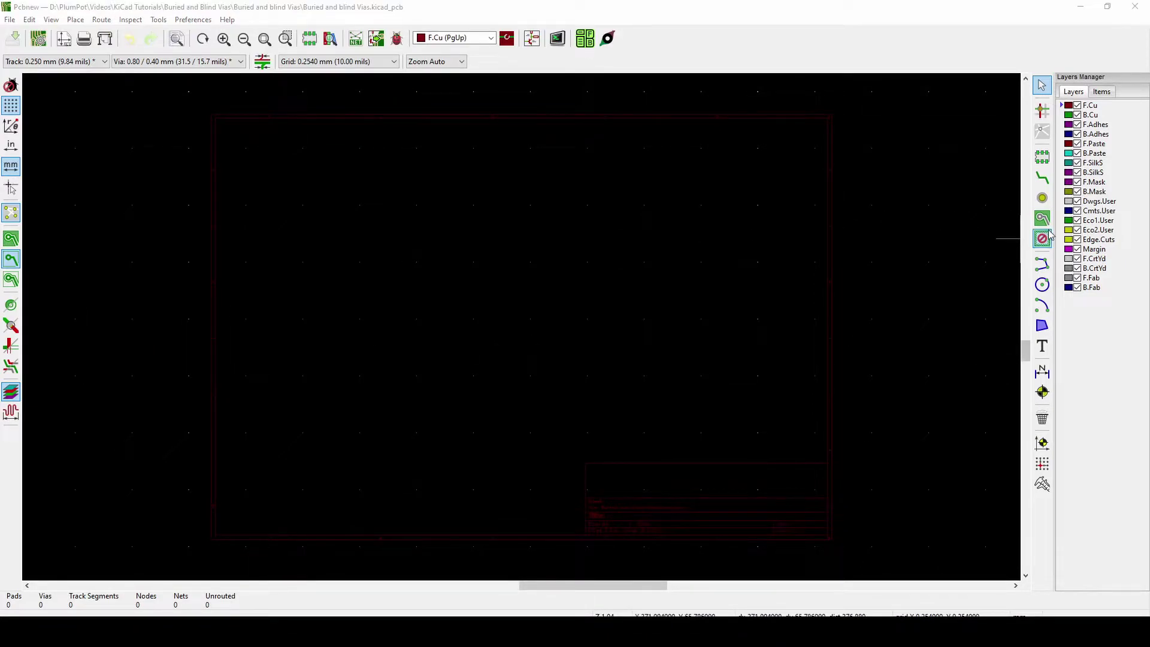
{"action": "left_click", "coordinate": [1072, 239]}
{"action": "left_click", "coordinate": [1042, 264]}
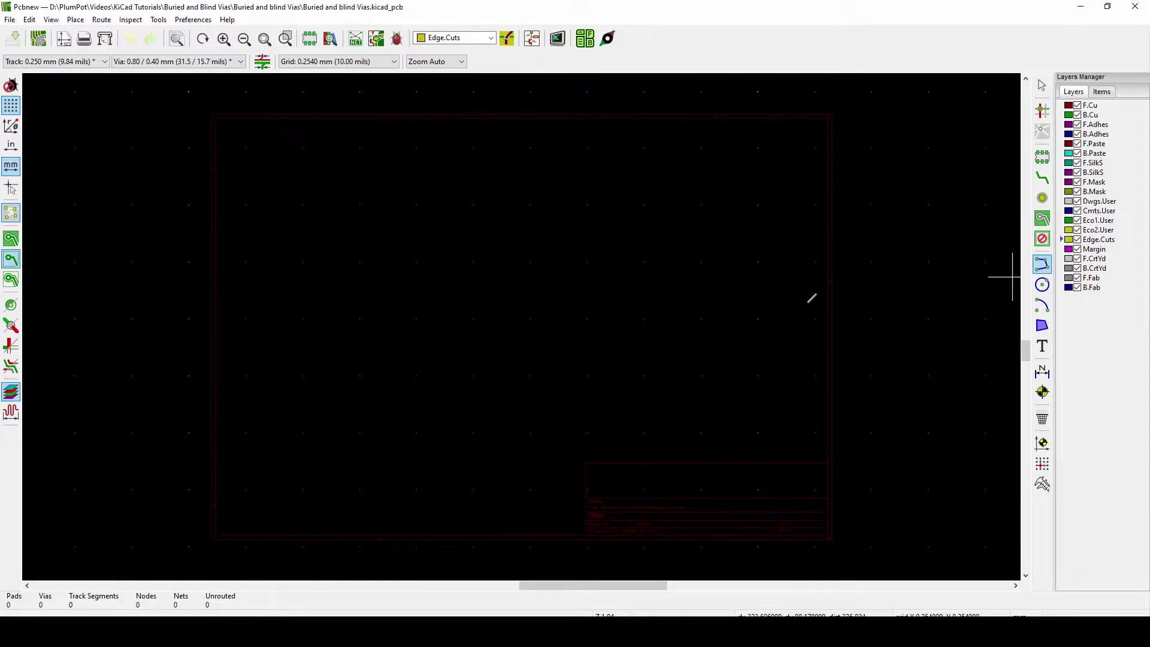
{"action": "left_click", "coordinate": [389, 277]}
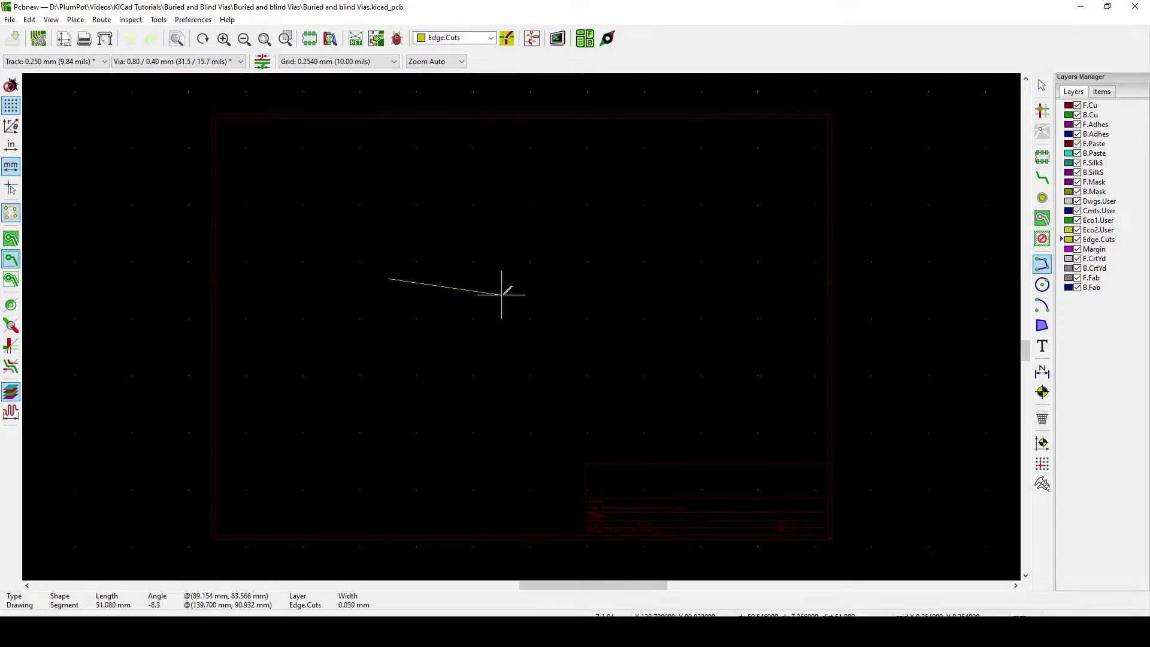
{"action": "left_click", "coordinate": [475, 278]}
{"action": "left_click", "coordinate": [475, 325]}
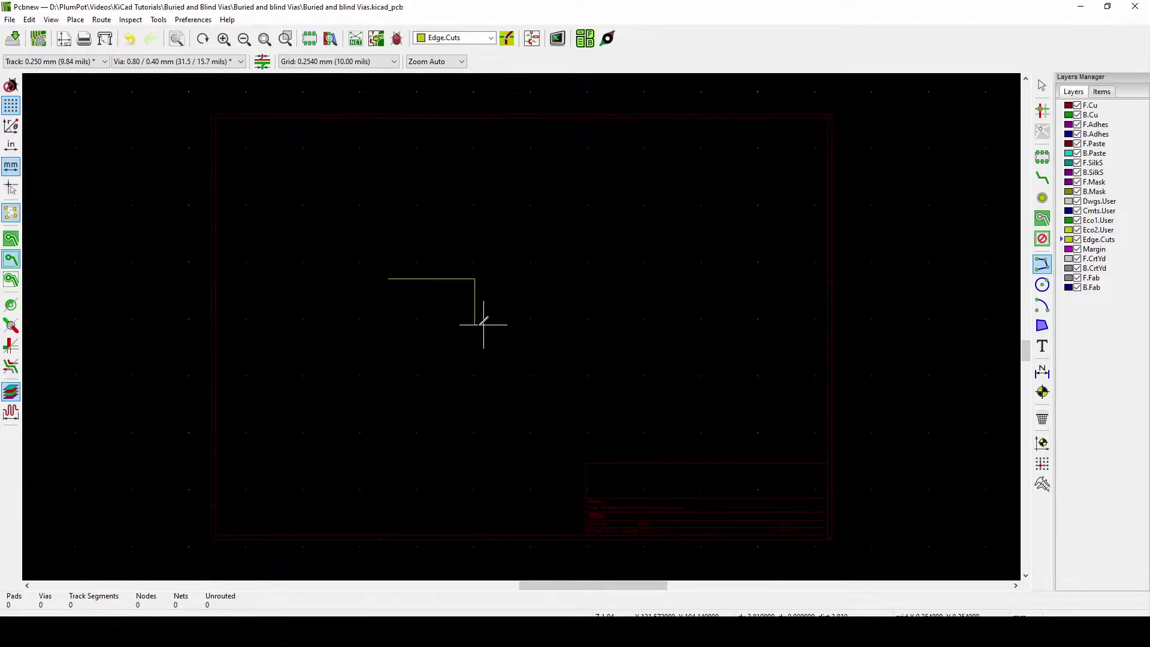
{"action": "left_click", "coordinate": [386, 324]}
{"action": "middle_click_drag", "start_coordinate": [380, 278], "coordinate": [335, 276]}
{"action": "scroll", "coordinate": [336, 276], "scroll_direction": "up", "scroll_amount": 5}
{"action": "left_click", "coordinate": [487, 265]}
{"action": "scroll", "coordinate": [491, 263], "scroll_direction": "up", "scroll_amount": 4}
{"action": "key", "text": "Escape"}
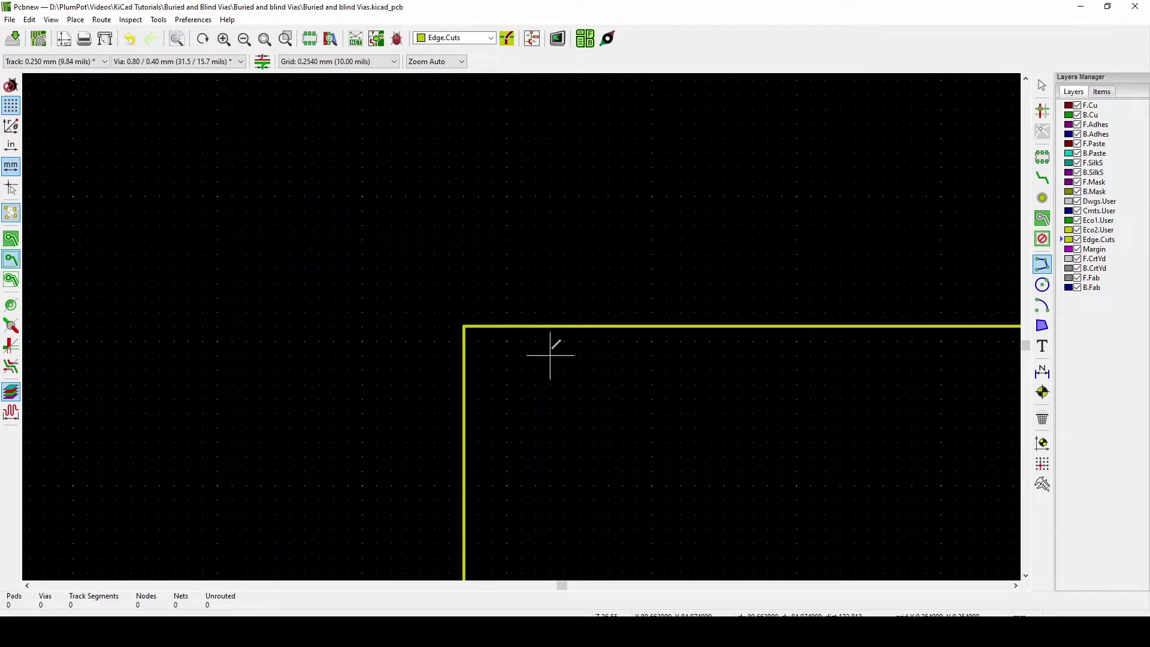
{"action": "key", "text": "Escape"}
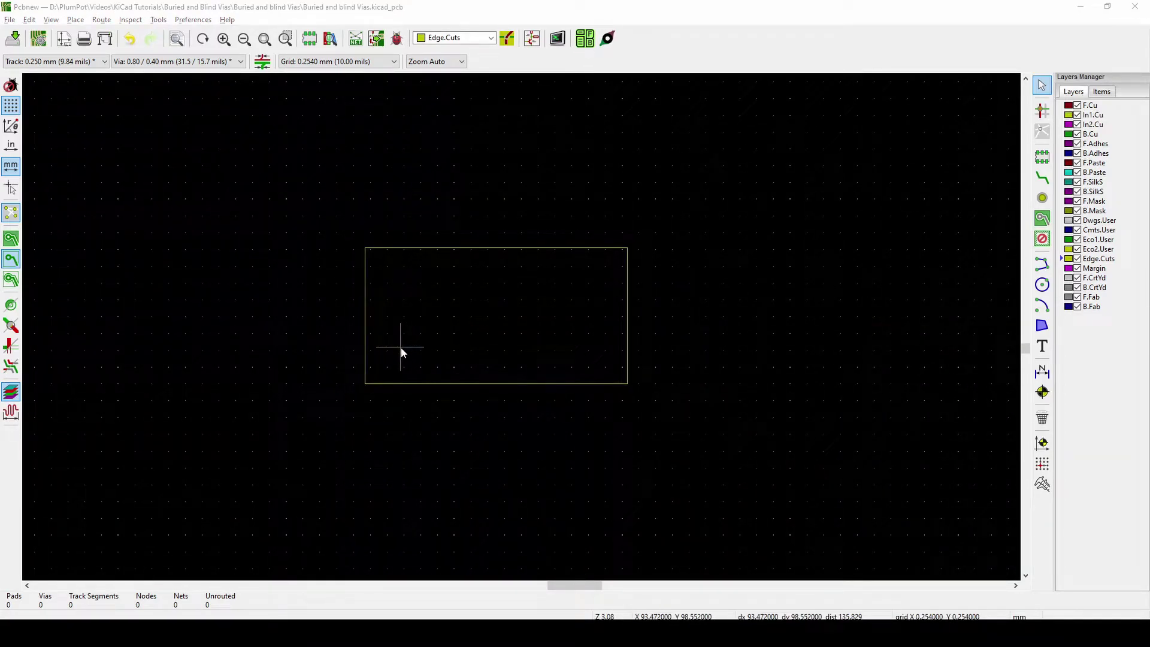
- Inspect the rectangular board in the 3D viewer and return to the layout
{"action": "key", "text": "alt+3"}
{"action": "left_click_drag", "start_coordinate": [409, 352], "coordinate": [860, 106]}
{"action": "left_click", "coordinate": [1135, 6]}
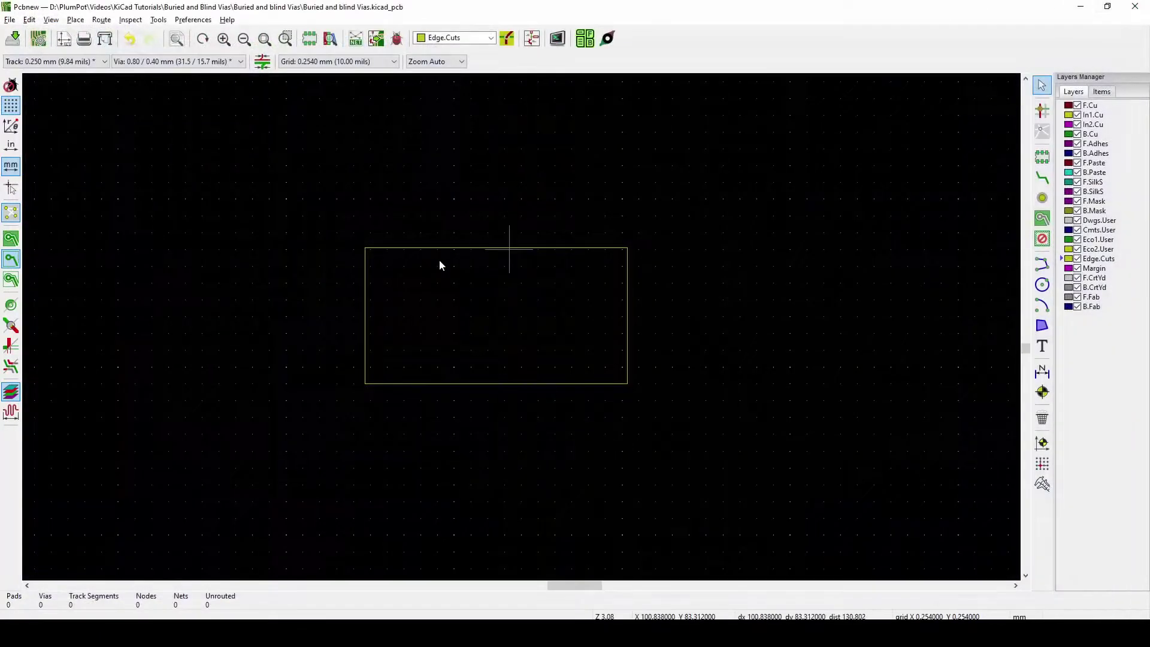
- Move the right edge of the board outline inward onto the top edge, about 19 mm from the left edge
{"action": "left_click", "coordinate": [627, 291]}
{"action": "key", "text": "m"}
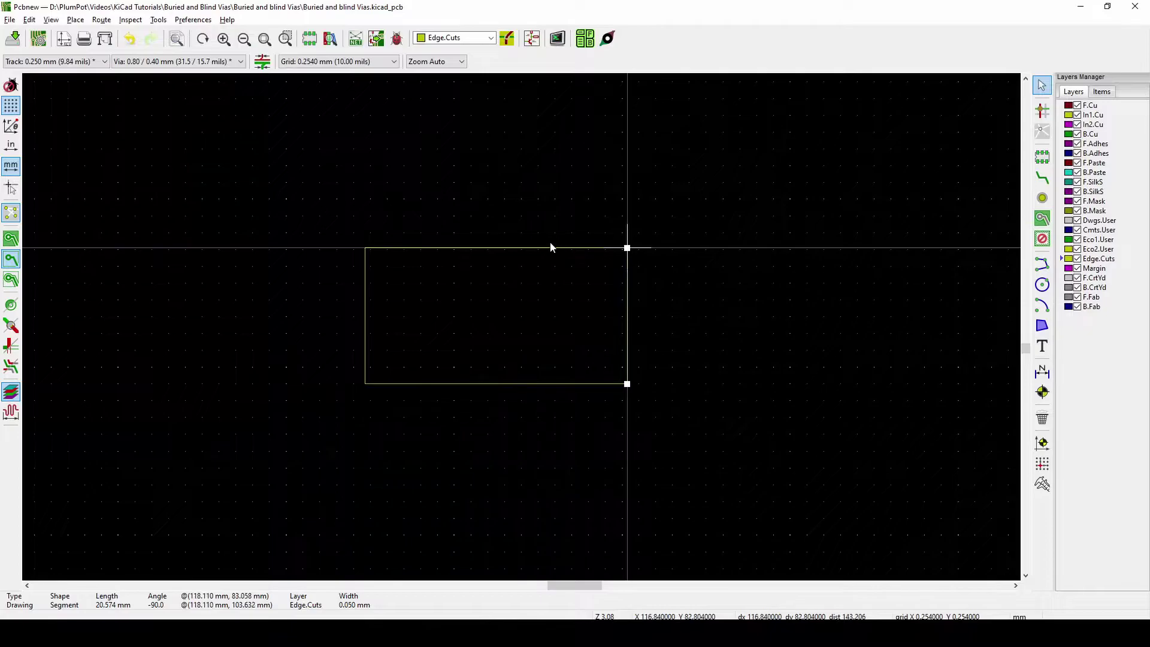
{"action": "middle_click_drag", "start_coordinate": [498, 249], "coordinate": [481, 140]}
{"action": "scroll", "coordinate": [480, 139], "scroll_direction": "up", "scroll_amount": 6}
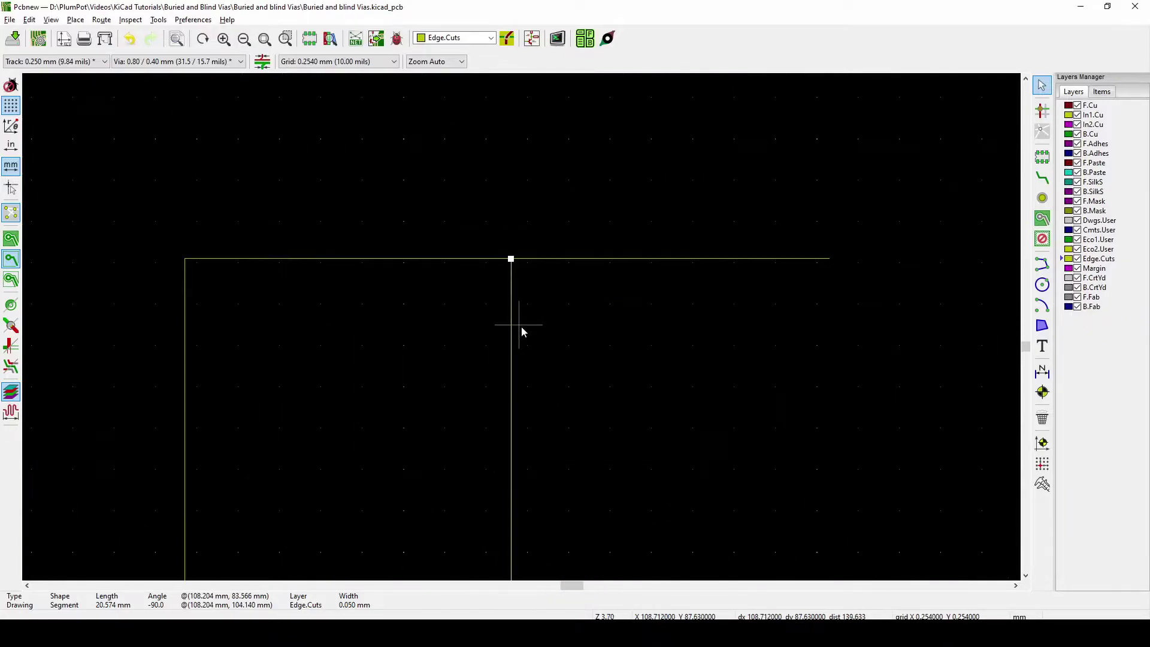
{"action": "left_click", "coordinate": [505, 192]}
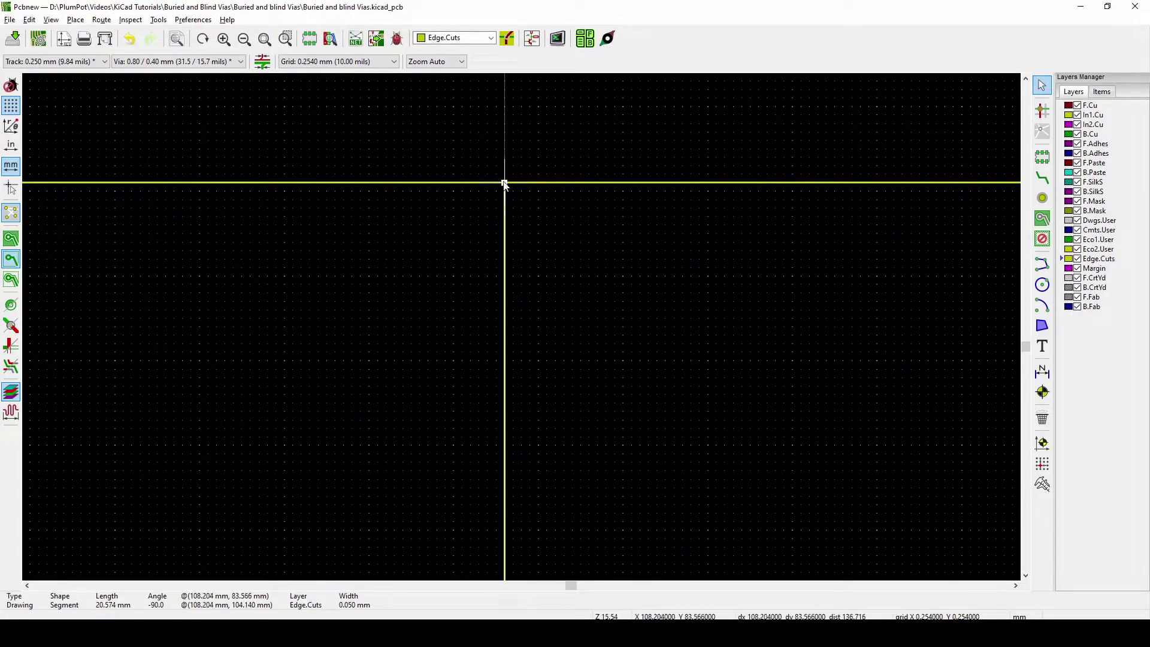
{"action": "key", "text": "Escape"}
{"action": "scroll", "coordinate": [606, 185], "scroll_direction": "down", "scroll_amount": 4}
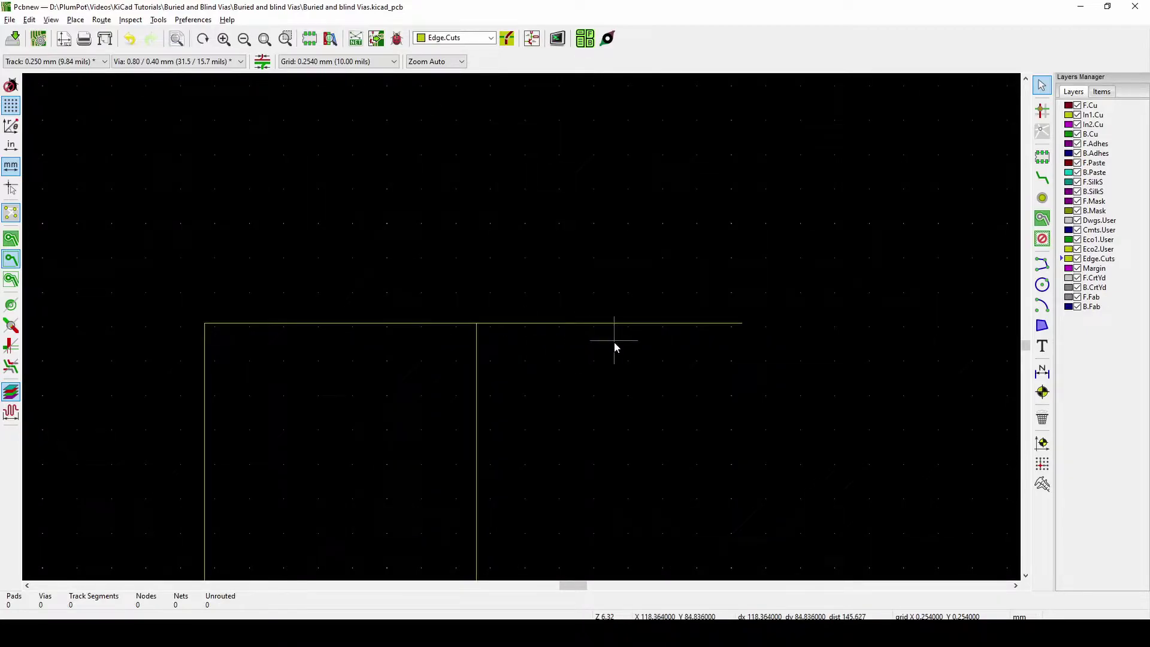
- Shorten the outline's top edge to 19.05 mm so it ends at the upper end of the right edge
{"action": "left_click", "coordinate": [741, 328]}
{"action": "left_click_drag", "start_coordinate": [741, 327], "coordinate": [522, 331]}
{"action": "scroll", "coordinate": [477, 321], "scroll_direction": "up", "scroll_amount": 1}
{"action": "scroll", "coordinate": [521, 329], "scroll_direction": "up", "scroll_amount": 8}
{"action": "scroll", "coordinate": [522, 332], "scroll_direction": "down", "scroll_amount": 12}
{"action": "scroll", "coordinate": [522, 331], "scroll_direction": "up", "scroll_amount": 8}
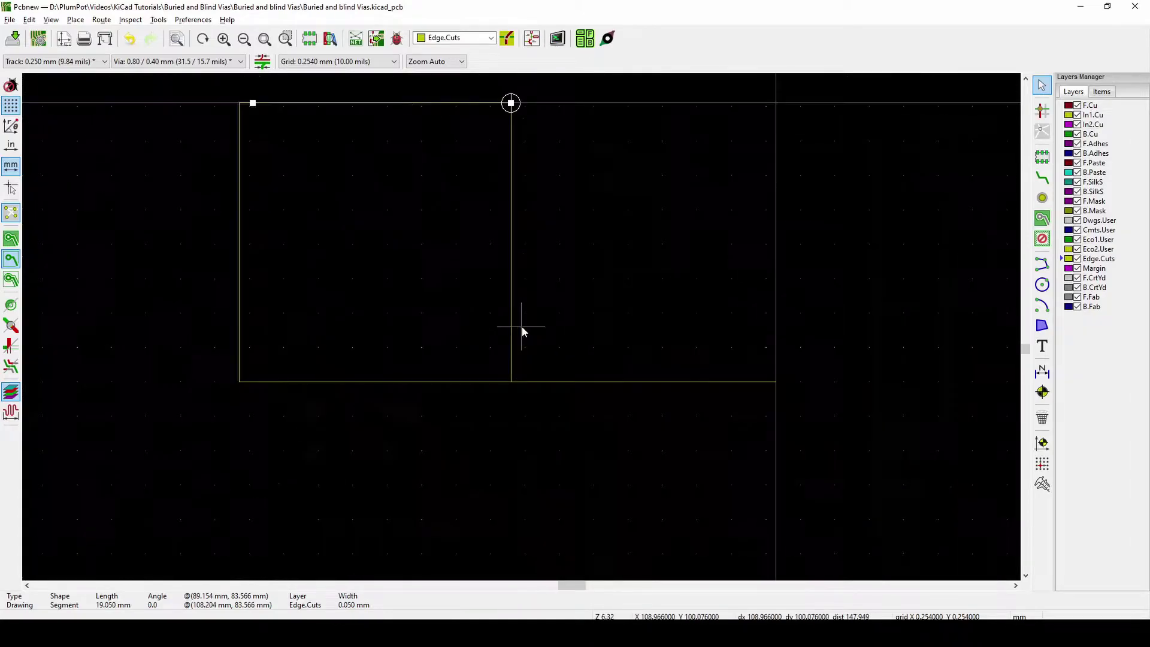
- Shorten the outline's bottom edge to end at the lower end of the right edge, closing the board outline
{"action": "left_click", "coordinate": [683, 390]}
{"action": "scroll", "coordinate": [714, 394], "scroll_direction": "up", "scroll_amount": 5}
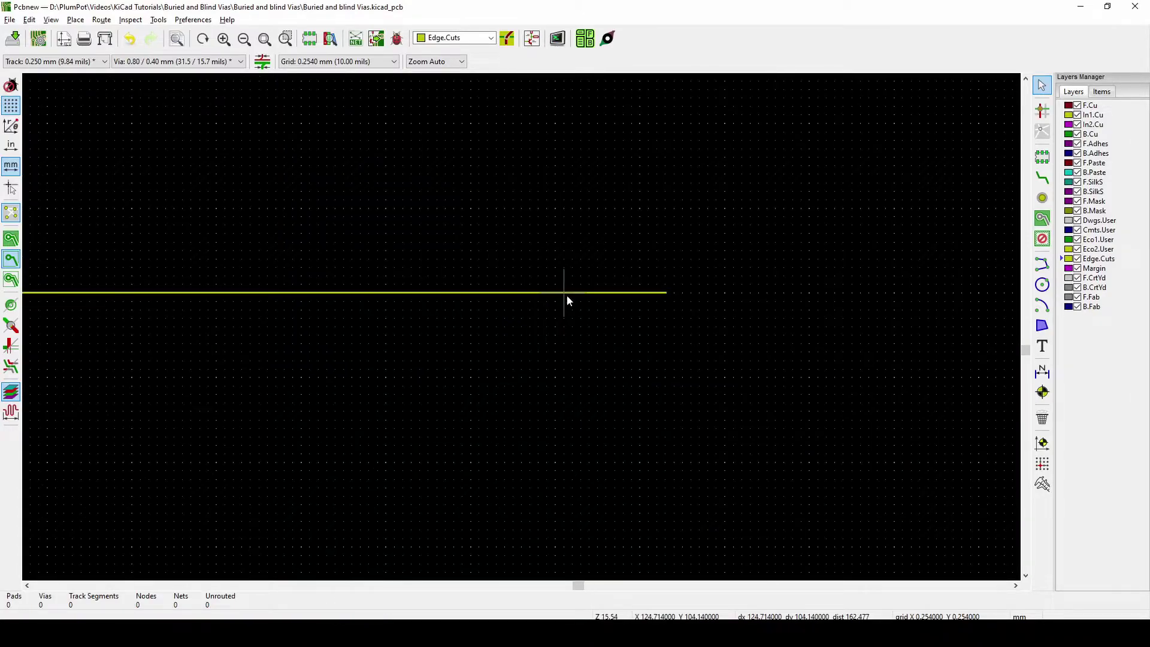
{"action": "left_click", "coordinate": [673, 285]}
{"action": "left_click_drag", "start_coordinate": [665, 293], "coordinate": [488, 334]}
{"action": "scroll", "coordinate": [511, 267], "scroll_direction": "down", "scroll_amount": 8}
{"action": "scroll", "coordinate": [521, 326], "scroll_direction": "up", "scroll_amount": 10}
{"action": "scroll", "coordinate": [521, 328], "scroll_direction": "up", "scroll_amount": 3}
{"action": "left_click", "coordinate": [395, 271]}
{"action": "scroll", "coordinate": [521, 330], "scroll_direction": "down", "scroll_amount": 12}
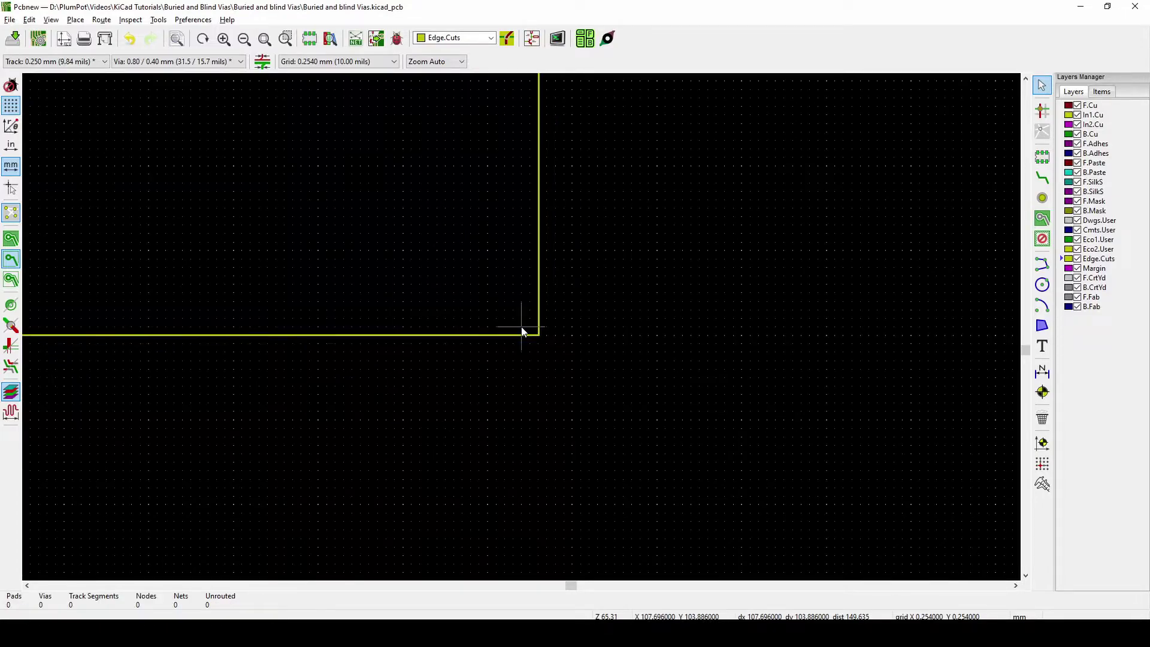
- Examine the narrowed board in the 3D viewer and return to the layout
{"action": "key", "text": "alt+3"}
{"action": "left_click_drag", "start_coordinate": [520, 329], "coordinate": [425, 267]}
{"action": "left_click", "coordinate": [1135, 7]}
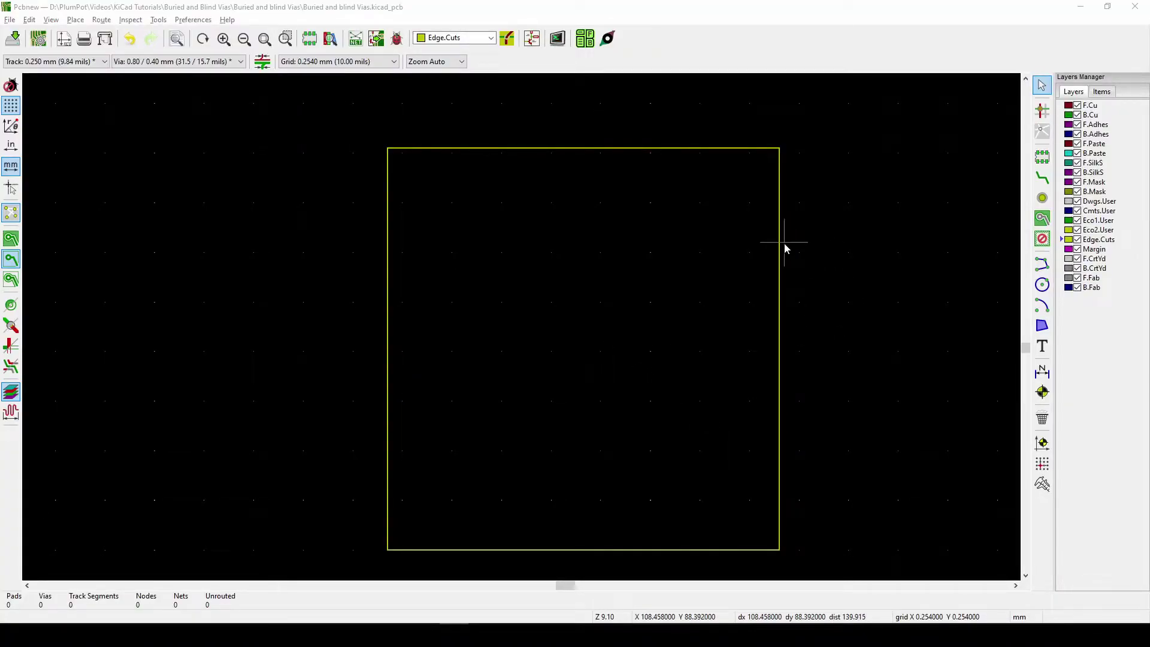
- Place a through via inside the board outline, slightly left of and below its centre
{"action": "left_click", "coordinate": [1042, 199]}
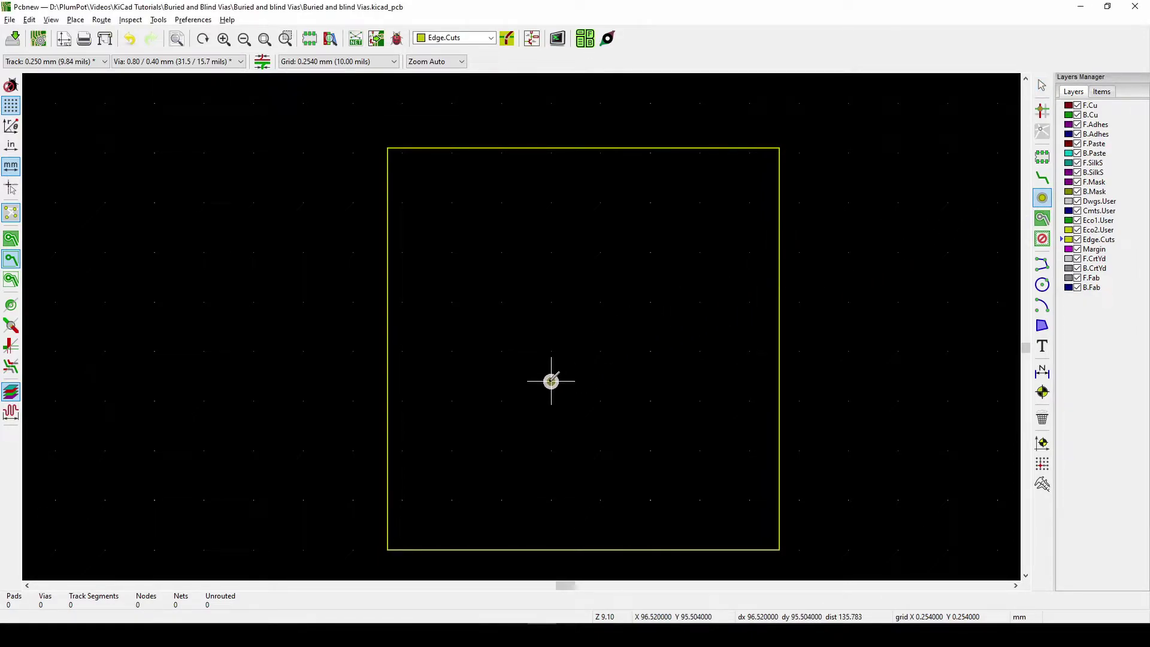
{"action": "left_click", "coordinate": [551, 382]}
{"action": "key", "text": "Escape"}
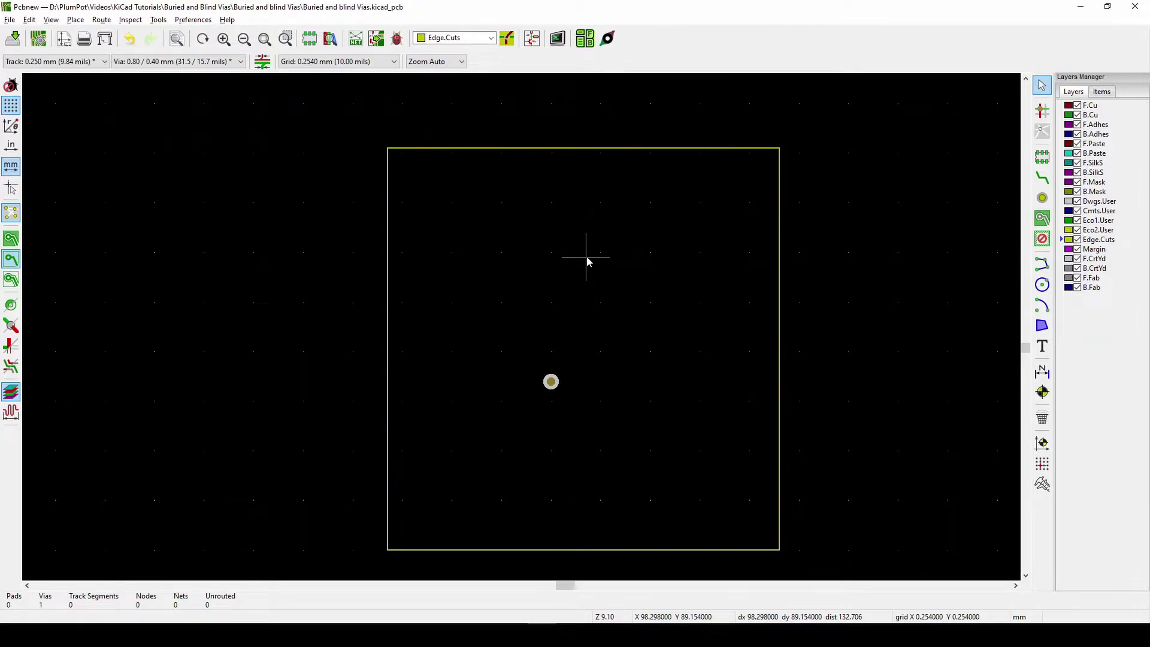
- Route a bent F.Cu track from the via upward to a point near the board's upper-left corner
{"action": "left_click", "coordinate": [1070, 105]}
{"action": "scroll", "coordinate": [599, 322], "scroll_direction": "up", "scroll_amount": 1}
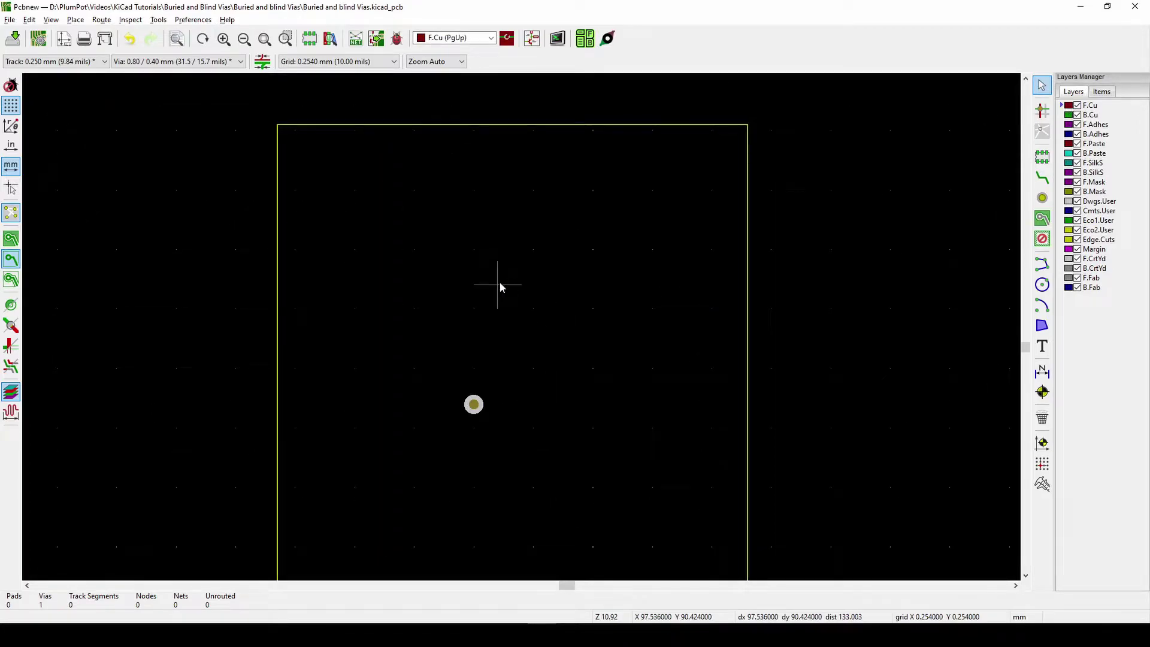
{"action": "key", "text": "x"}
{"action": "left_click", "coordinate": [473, 404]}
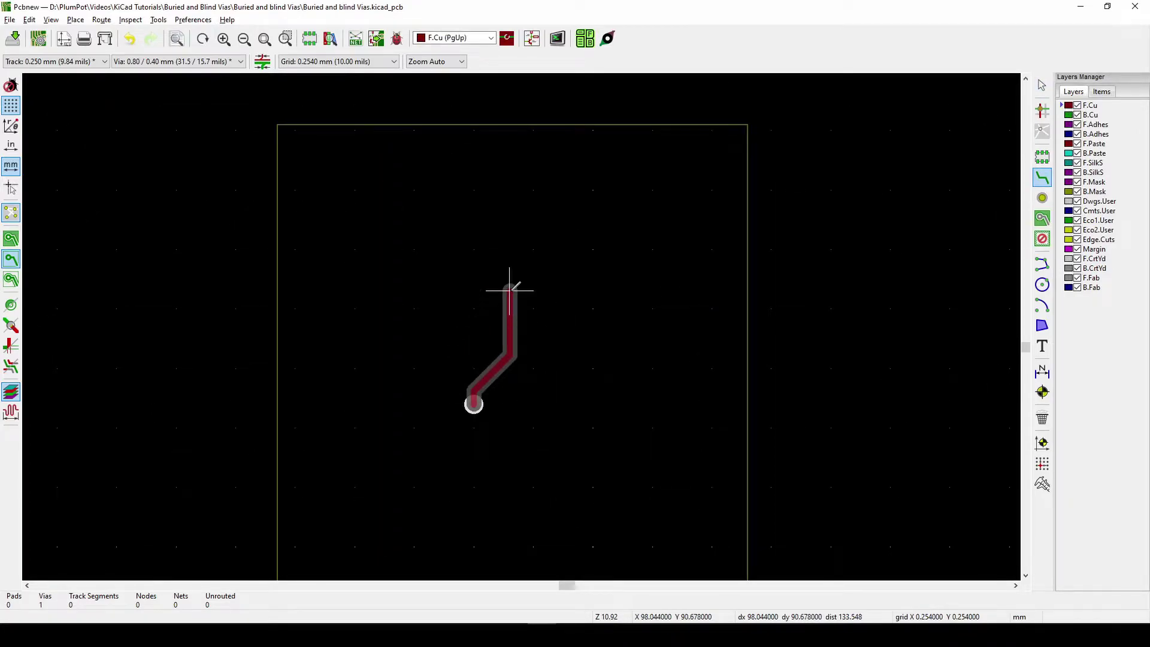
{"action": "left_click", "coordinate": [398, 264]}
{"action": "left_click", "coordinate": [390, 267]}
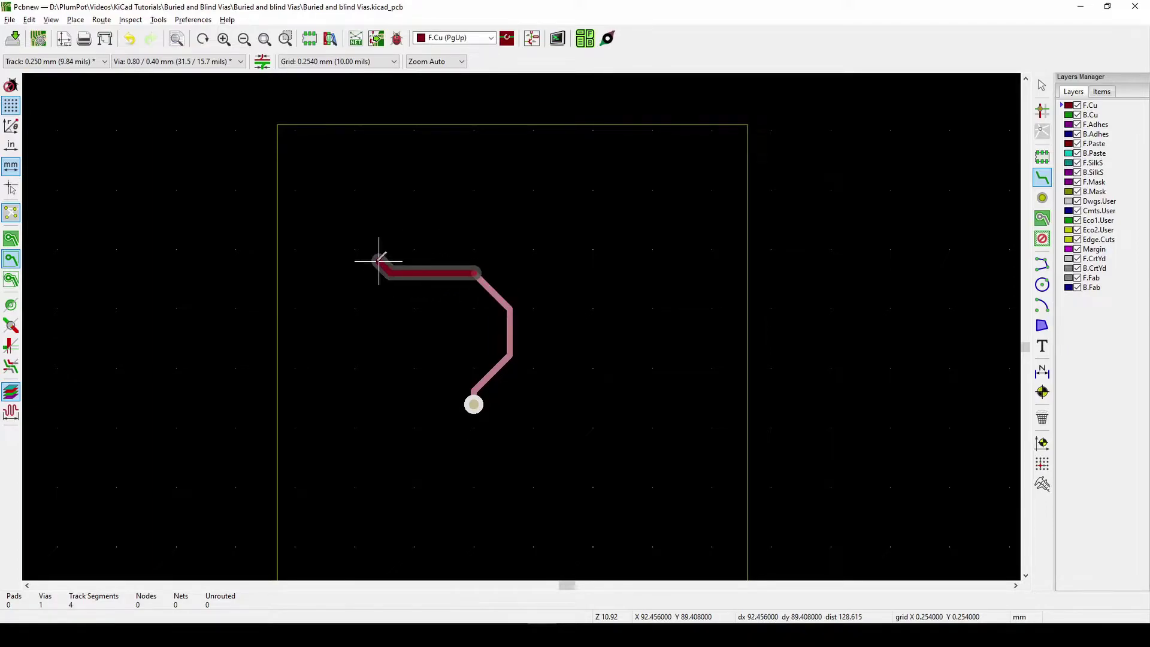
{"action": "left_click", "coordinate": [379, 260]}
{"action": "left_click", "coordinate": [366, 247]}
{"action": "left_click", "coordinate": [367, 233]}
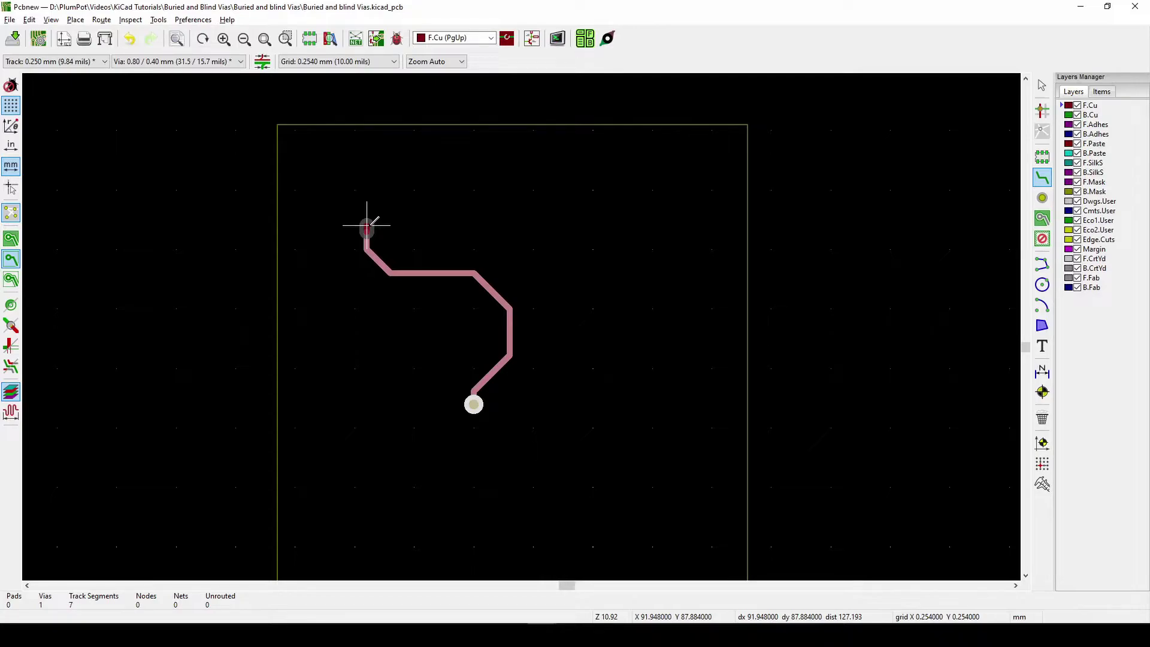
{"action": "key", "text": "Escape"}
{"action": "key", "text": "Escape"}
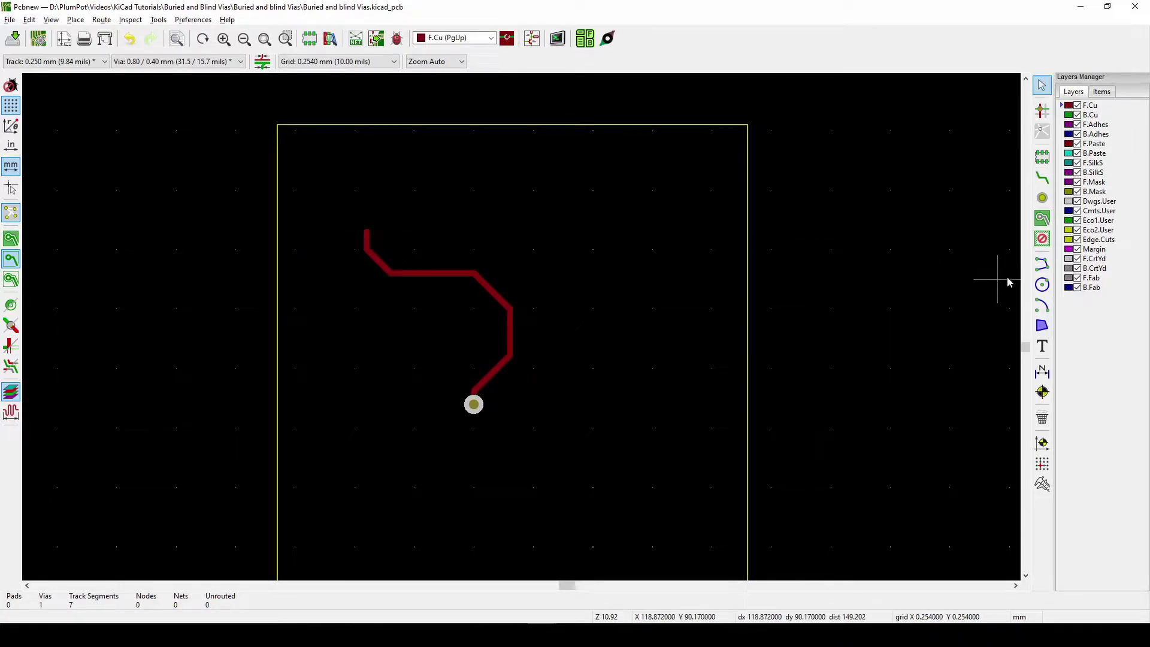
- Place a second via at the free upper-left end of the F.Cu track
{"action": "left_click", "coordinate": [1042, 198]}
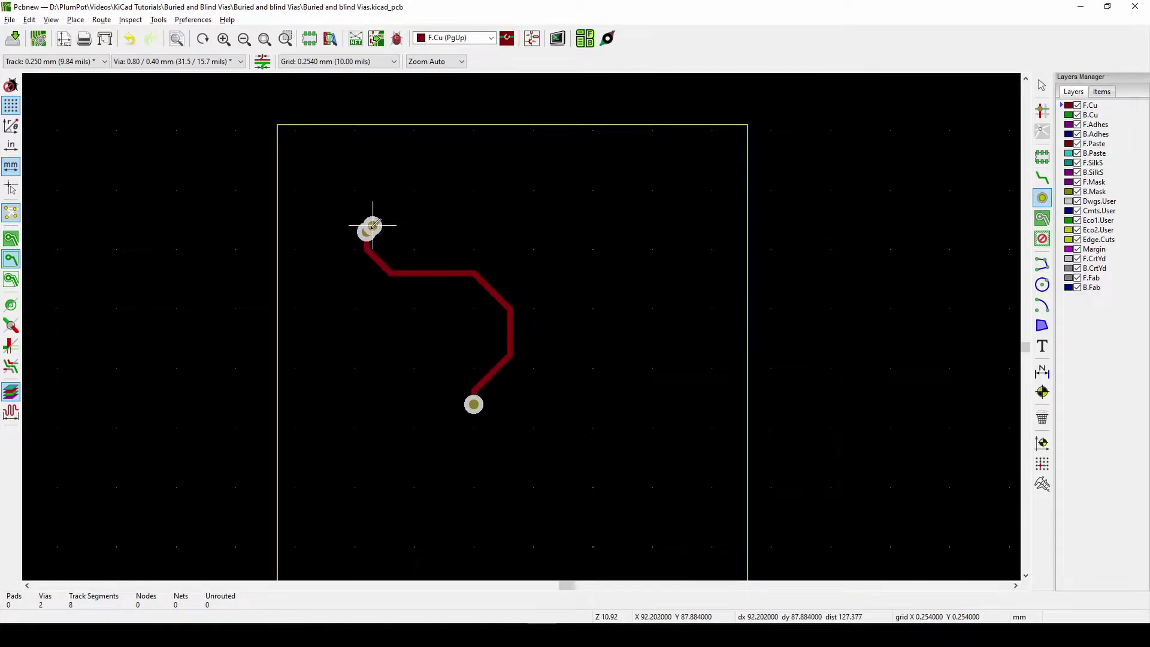
{"action": "left_click", "coordinate": [366, 232]}
{"action": "key", "text": "Escape"}
- Route a B.Cu track from the second via upward and then horizontally toward the right side of the board
{"action": "left_click", "coordinate": [1076, 116]}
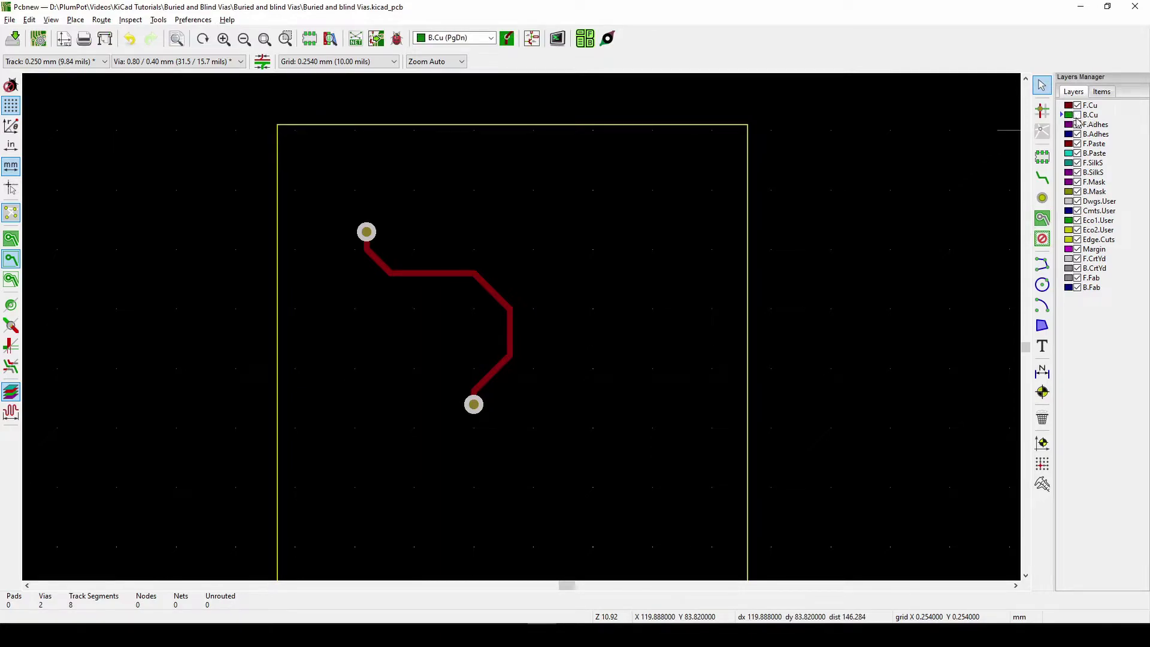
{"action": "key", "text": "x"}
{"action": "left_click", "coordinate": [367, 232]}
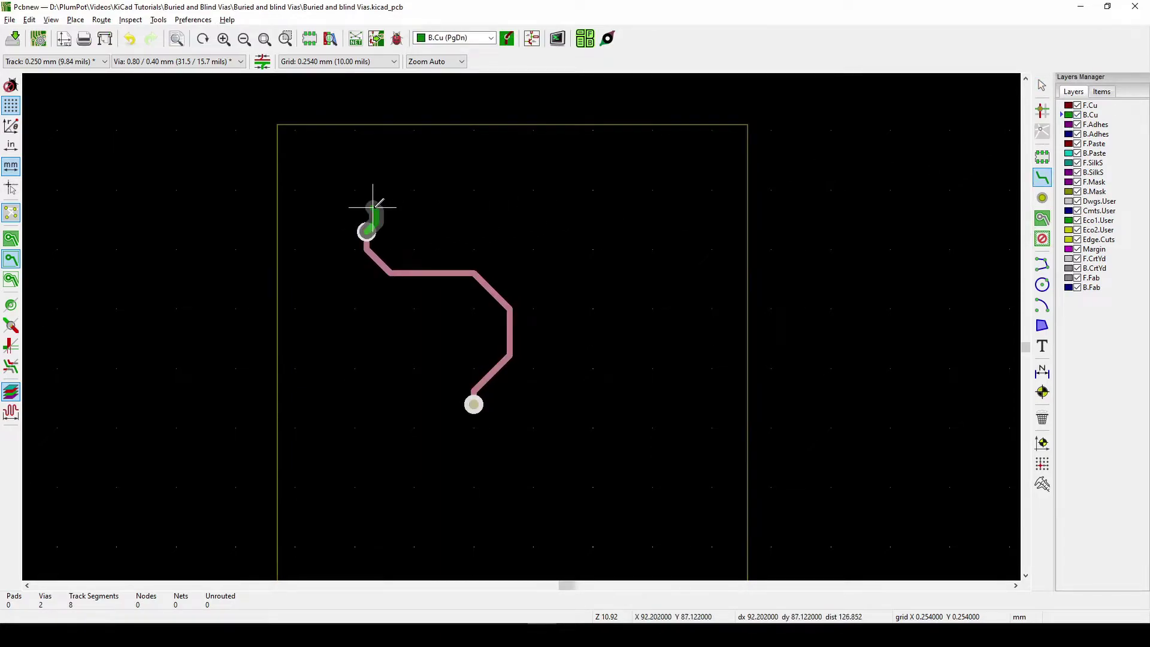
{"action": "double_click", "coordinate": [527, 190]}
{"action": "key", "text": "Escape"}
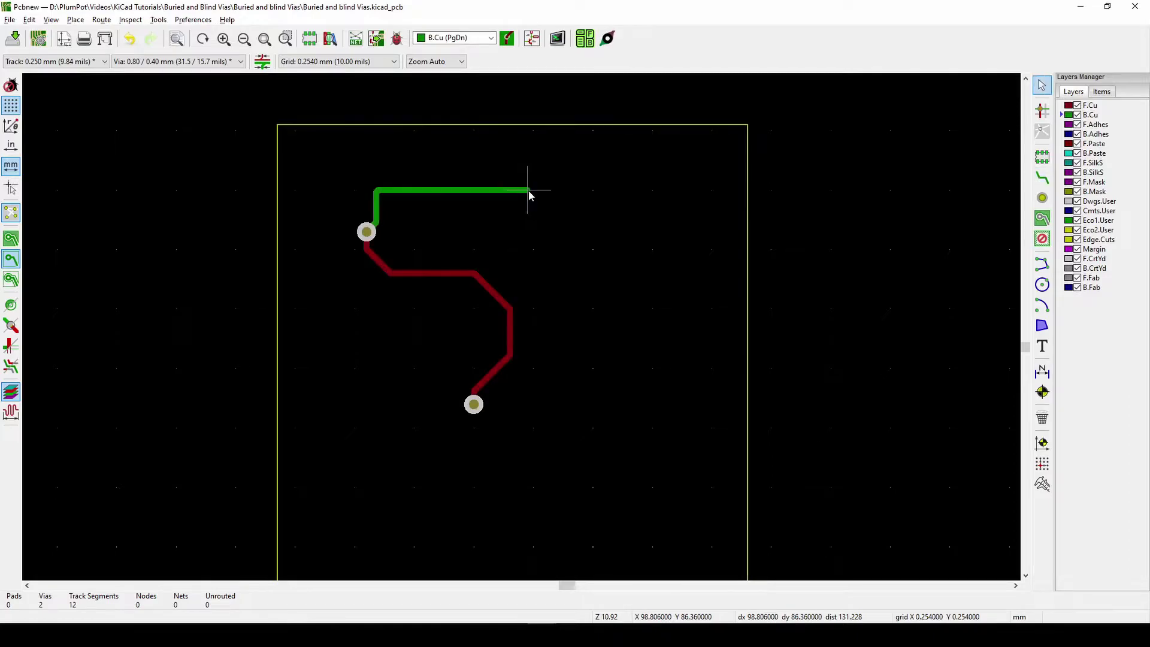
- Examine the vias and tracks on both sides of the board in the 3D viewer, then return to the layout
{"action": "key", "text": "alt+3"}
{"action": "left_click_drag", "start_coordinate": [508, 358], "coordinate": [1013, 243]}
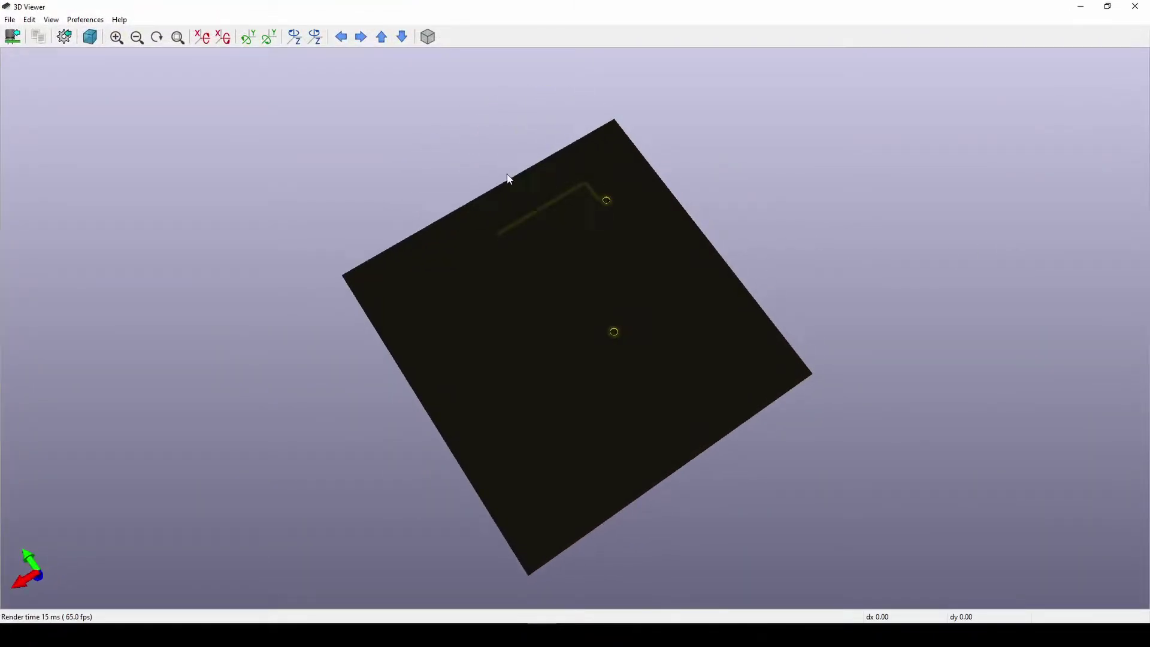
{"action": "left_click_drag", "start_coordinate": [658, 222], "coordinate": [469, 231]}
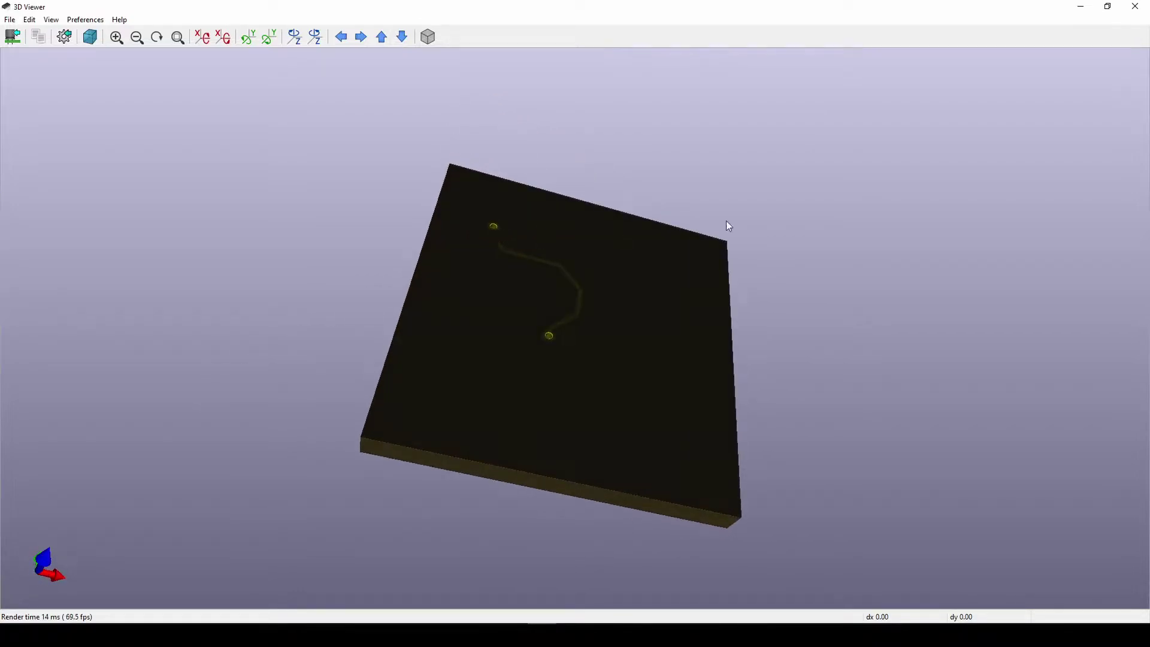
{"action": "left_click", "coordinate": [1135, 6]}
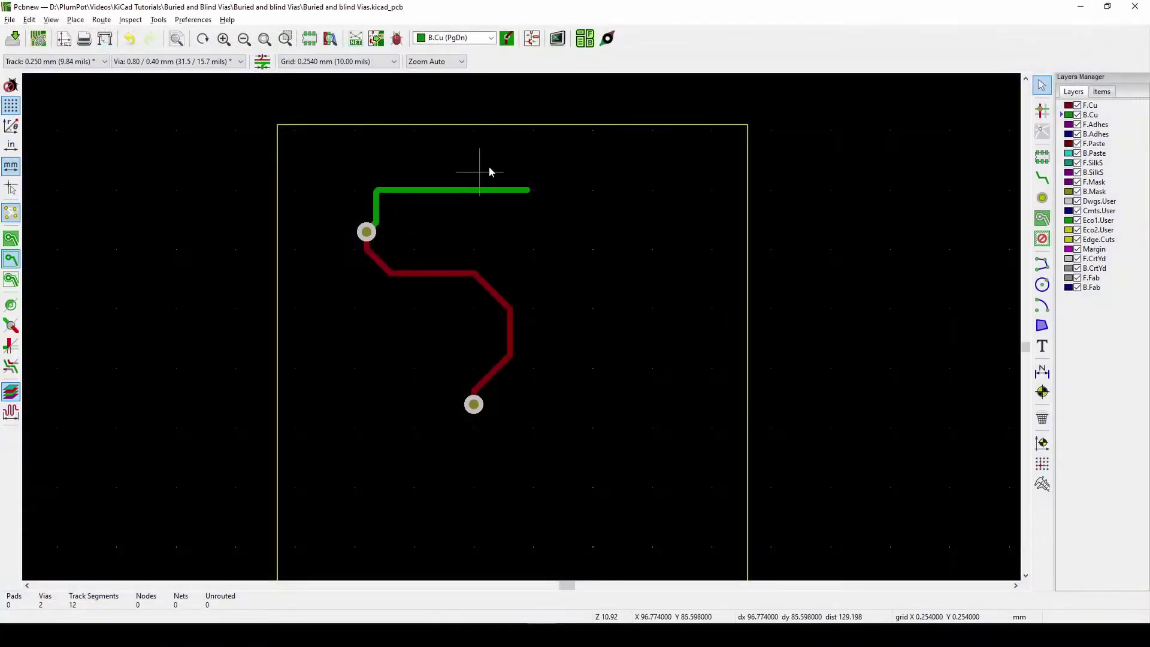
- Try moving the horizontal F.Cu track segment away from its route and put it back in place
{"action": "left_click", "coordinate": [506, 193]}
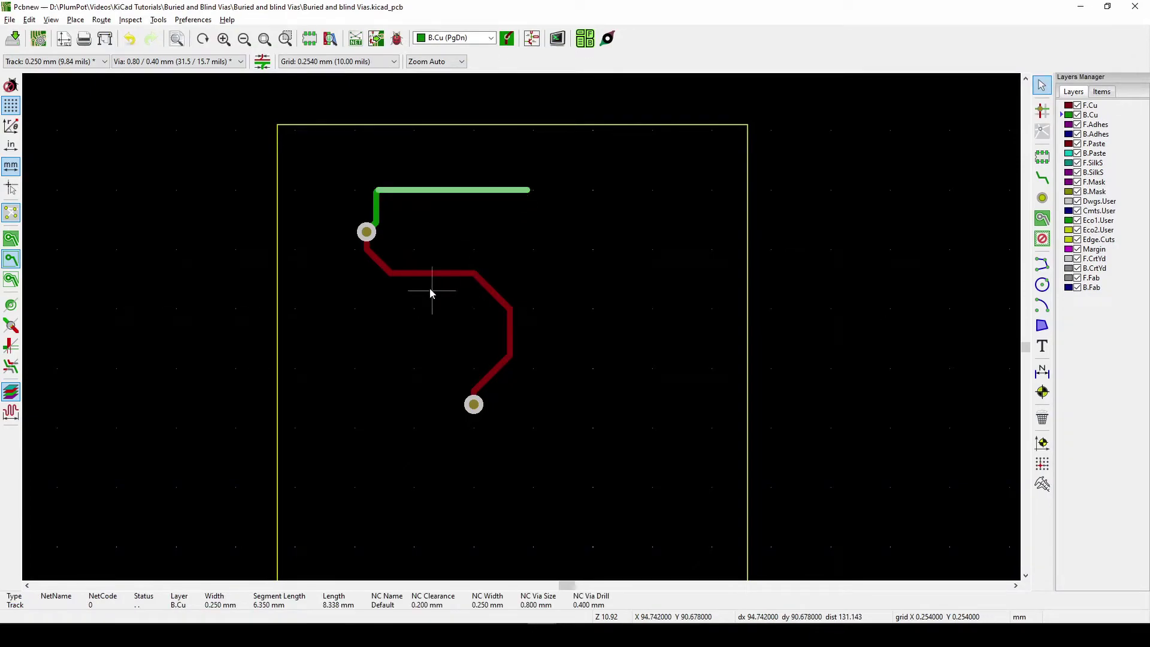
{"action": "key", "text": "Escape"}
{"action": "left_click", "coordinate": [413, 276]}
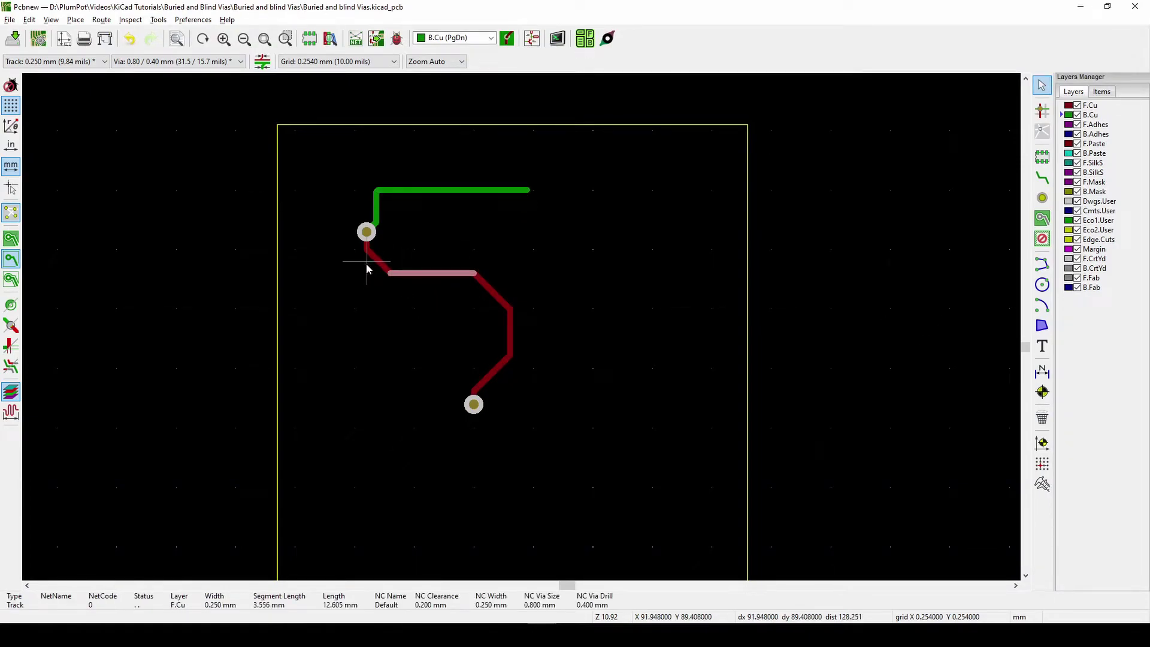
{"action": "key", "text": "d"}
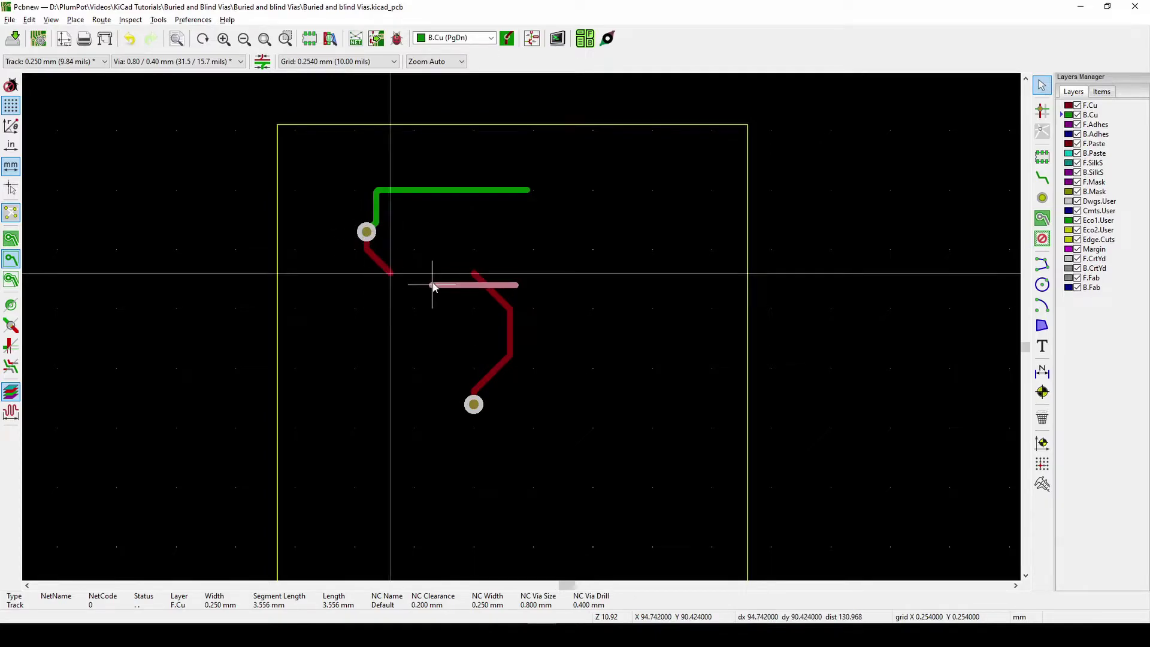
{"action": "left_click", "coordinate": [390, 273]}
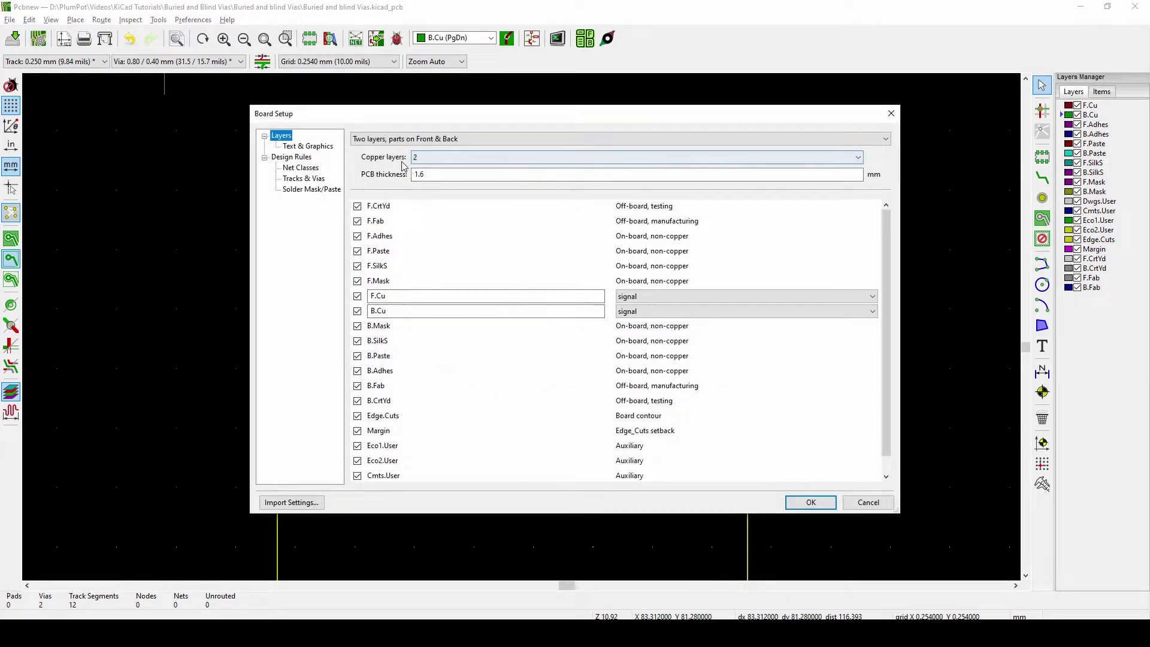
- Set the board to four copper layers, keep In1.Cu as a signal layer, and apply the board setup
{"action": "left_click", "coordinate": [423, 159]}
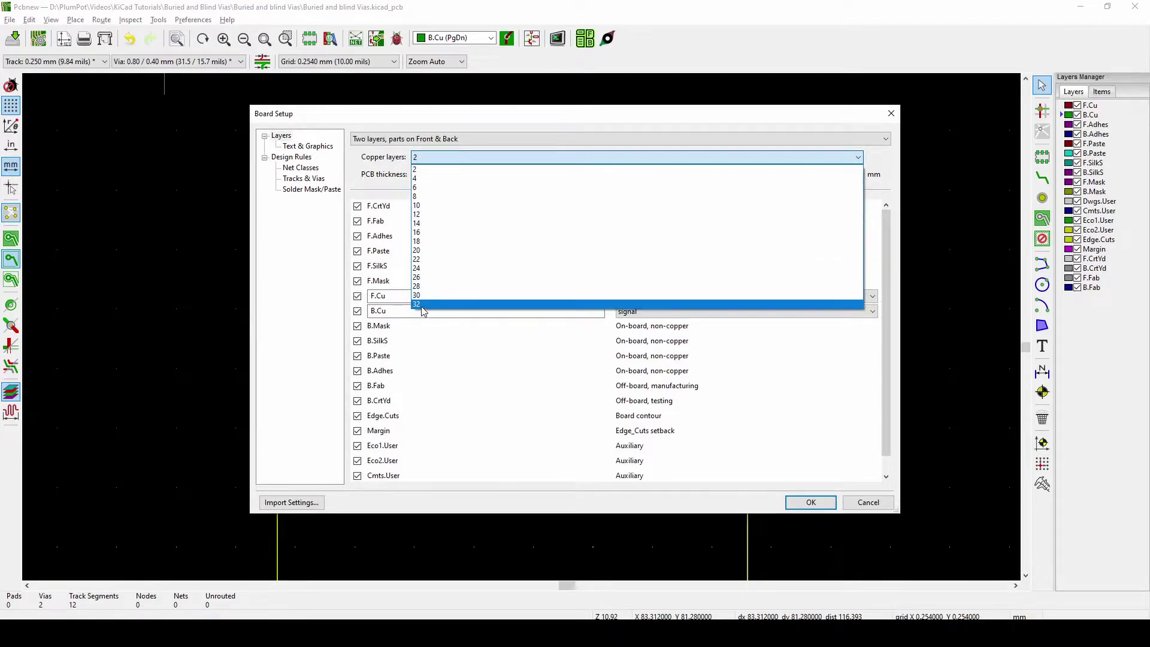
{"action": "left_click", "coordinate": [434, 179]}
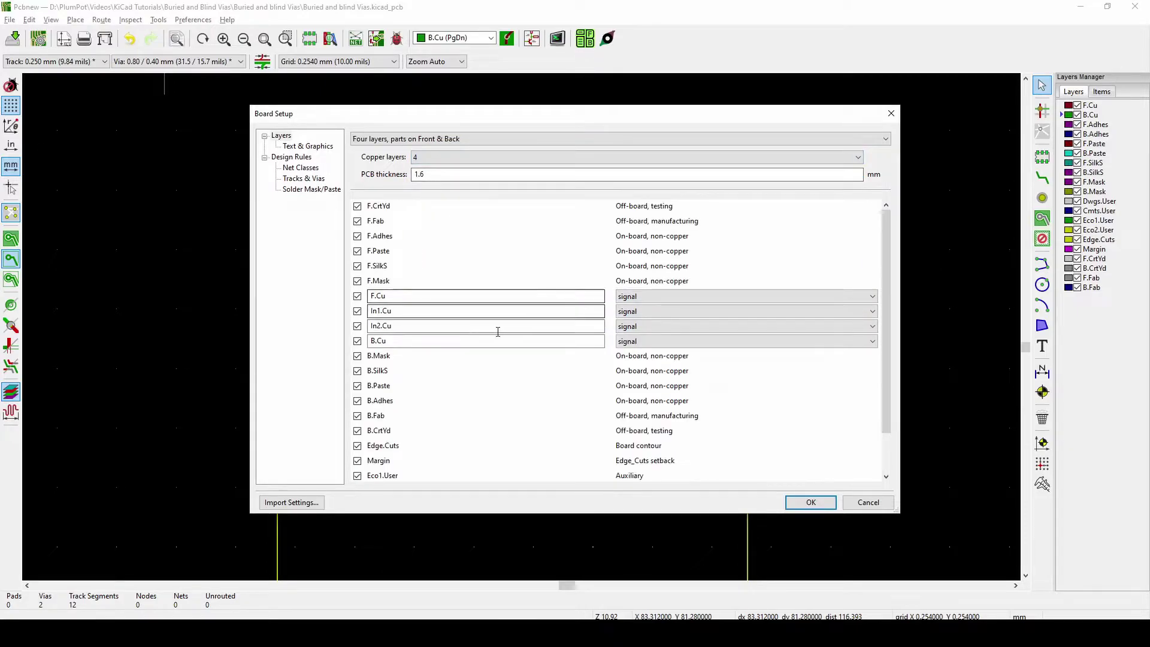
{"action": "left_click", "coordinate": [644, 312]}
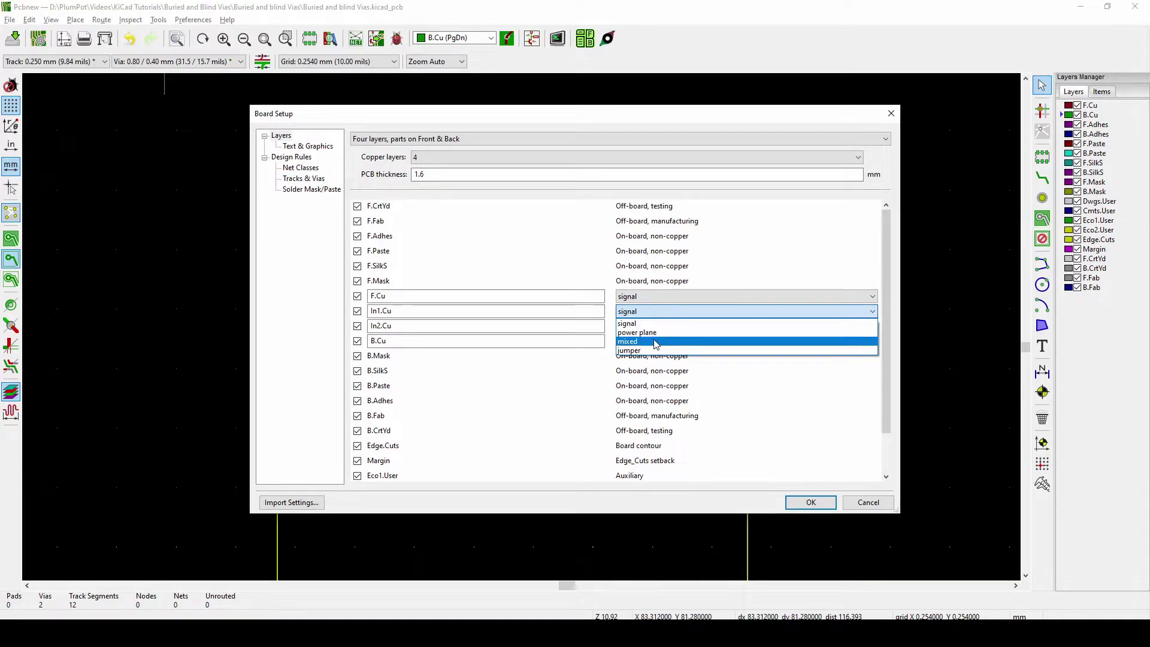
{"action": "left_click", "coordinate": [627, 322]}
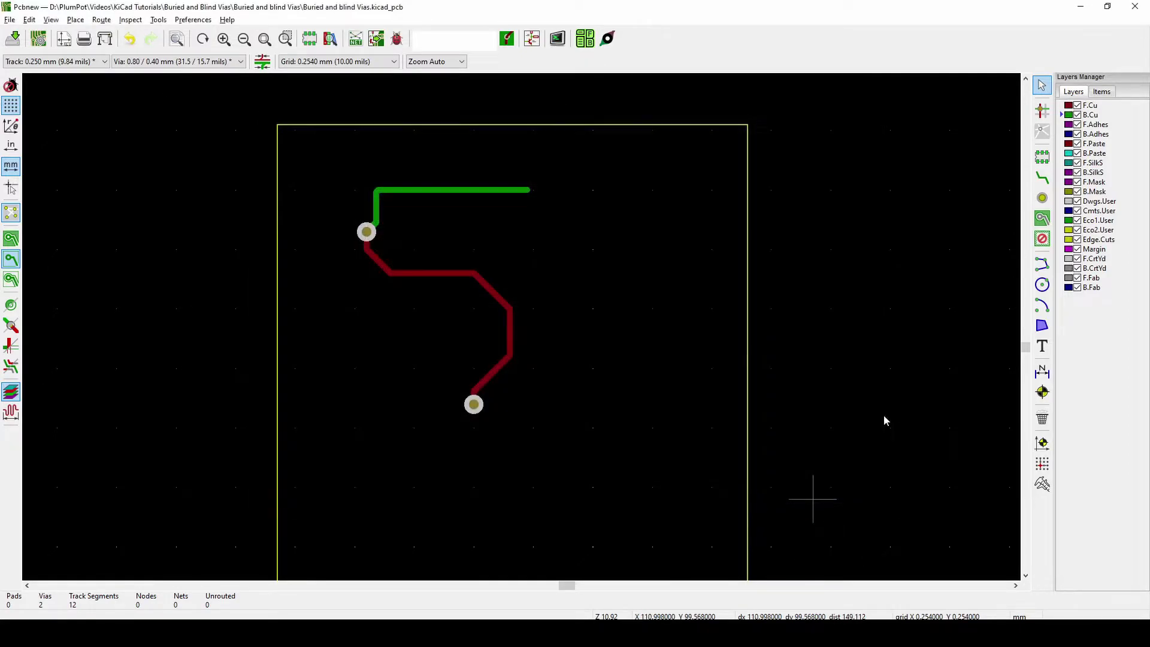
{"action": "left_click", "coordinate": [810, 502]}
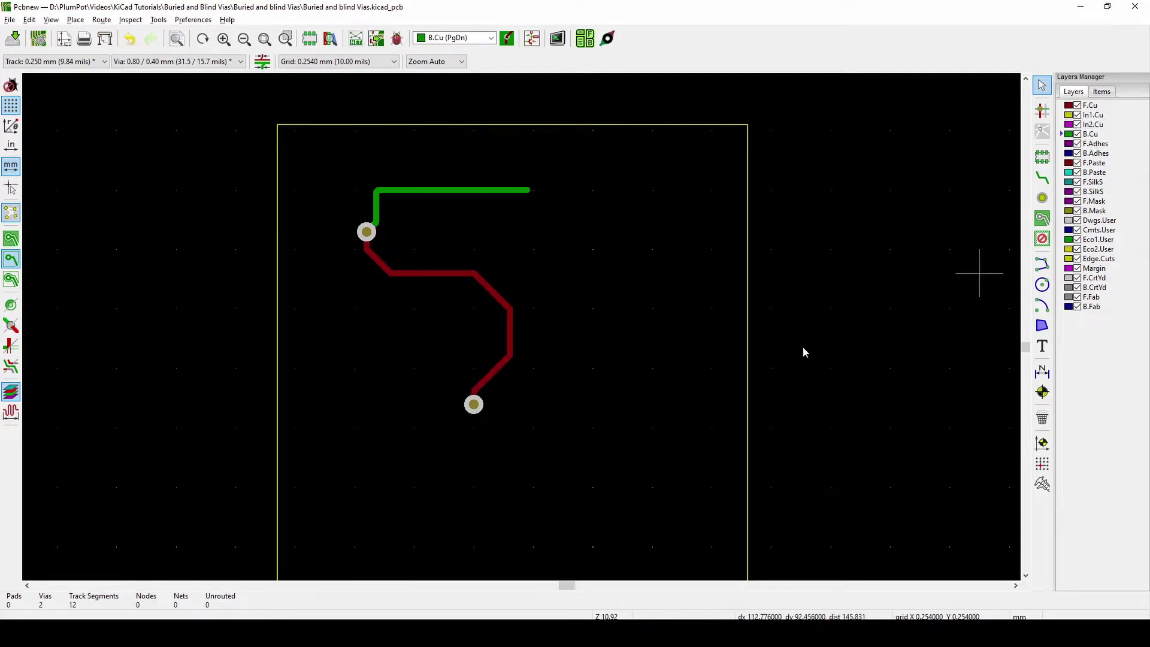
- Place a standalone via in the empty area to the right of the F.Cu track
{"action": "left_click", "coordinate": [1042, 198]}
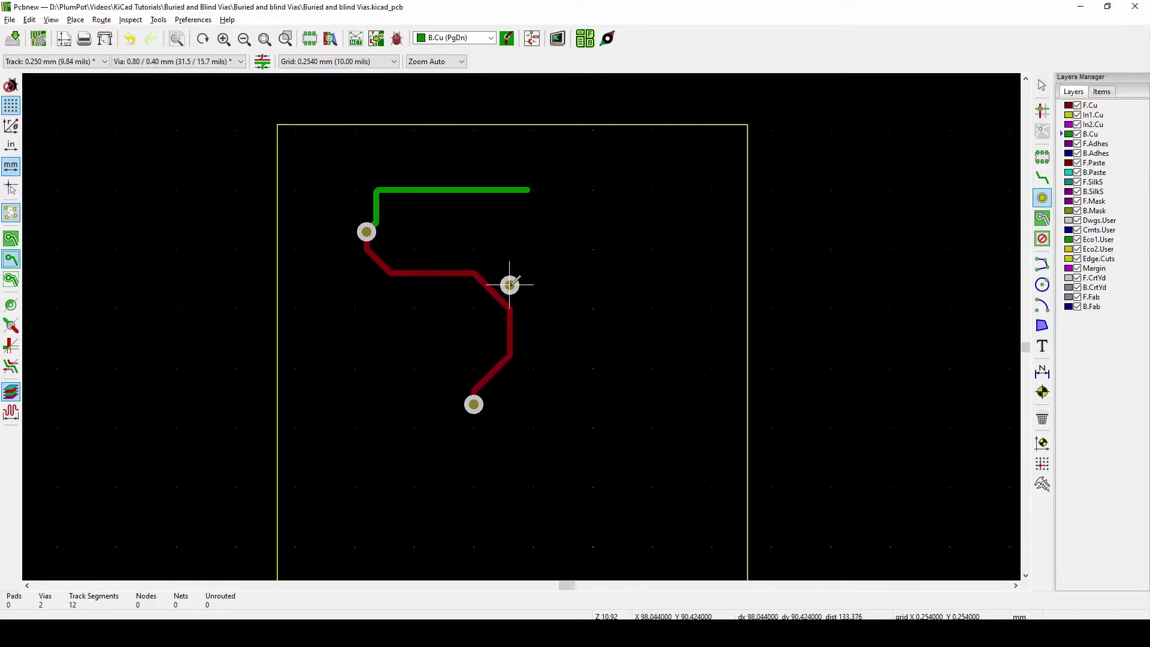
{"action": "left_click", "coordinate": [575, 273]}
{"action": "key", "text": "Escape"}
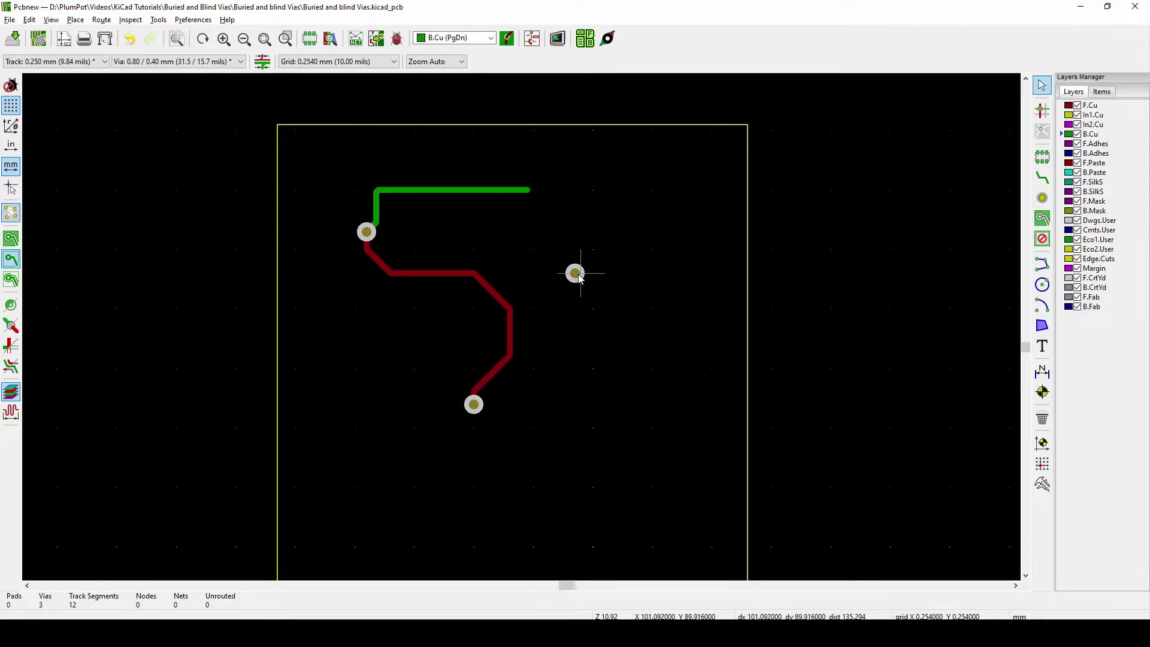
- Check the available via types in the standalone via's properties and close them without changes
{"action": "double_click", "coordinate": [576, 274]}
{"action": "left_click", "coordinate": [652, 298]}
{"action": "left_click", "coordinate": [654, 309]}
{"action": "left_click", "coordinate": [719, 214]}
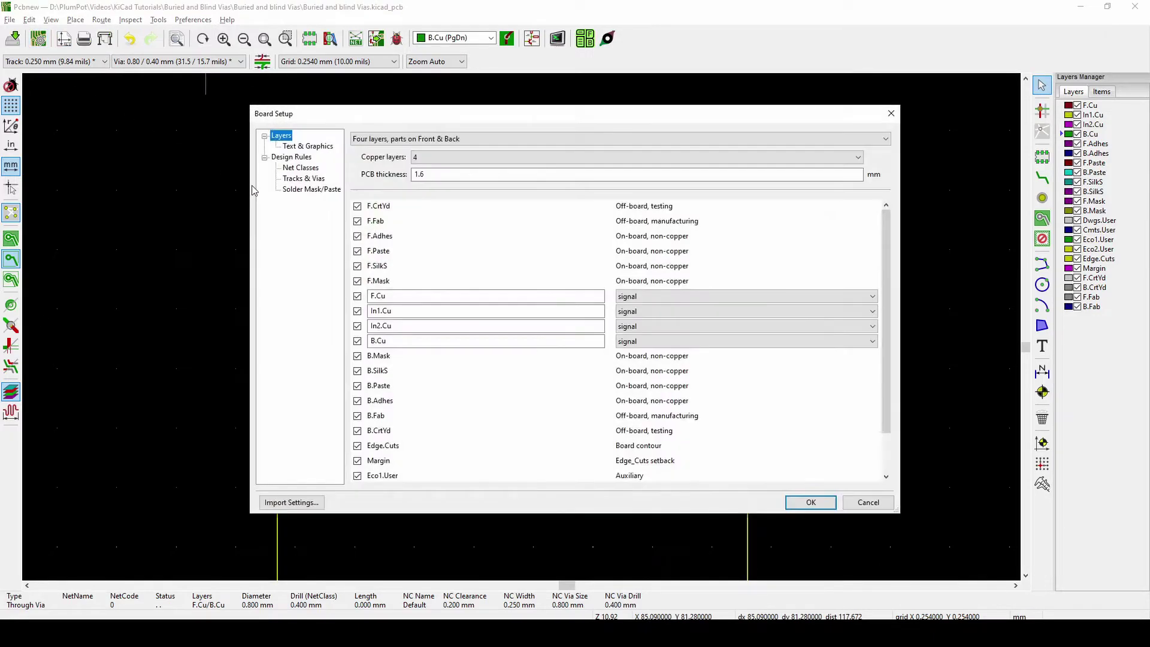
- Allow blind/buried vias in the board's design rules and apply the board setup
{"action": "left_click", "coordinate": [280, 158]}
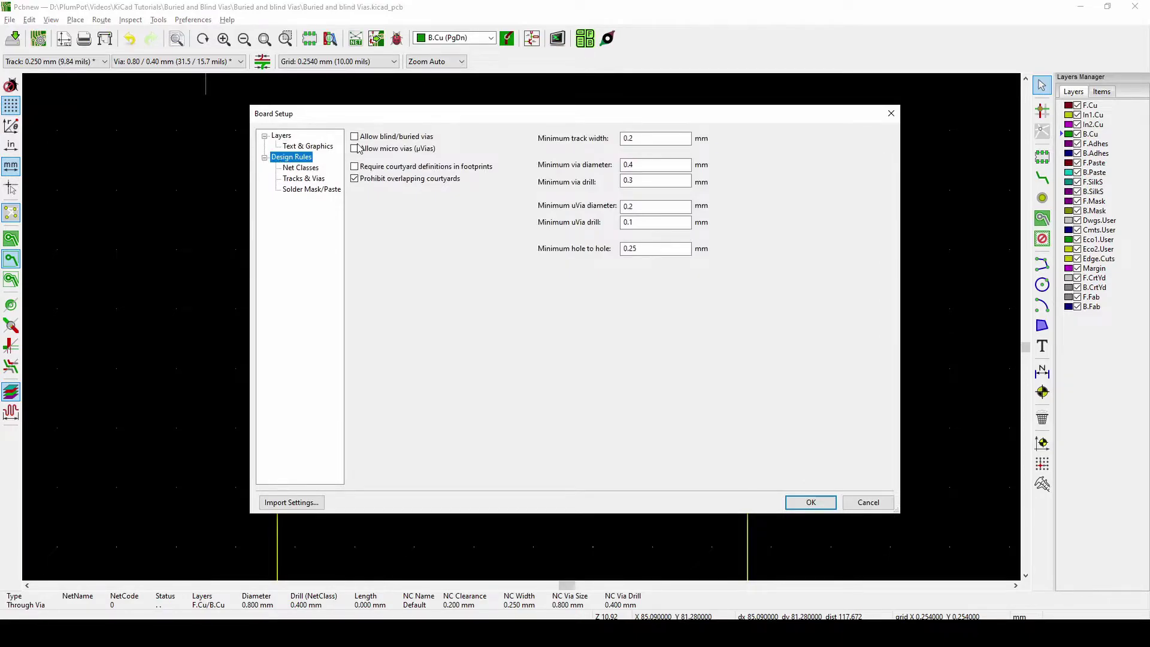
{"action": "left_click", "coordinate": [355, 138]}
{"action": "left_click", "coordinate": [810, 502]}
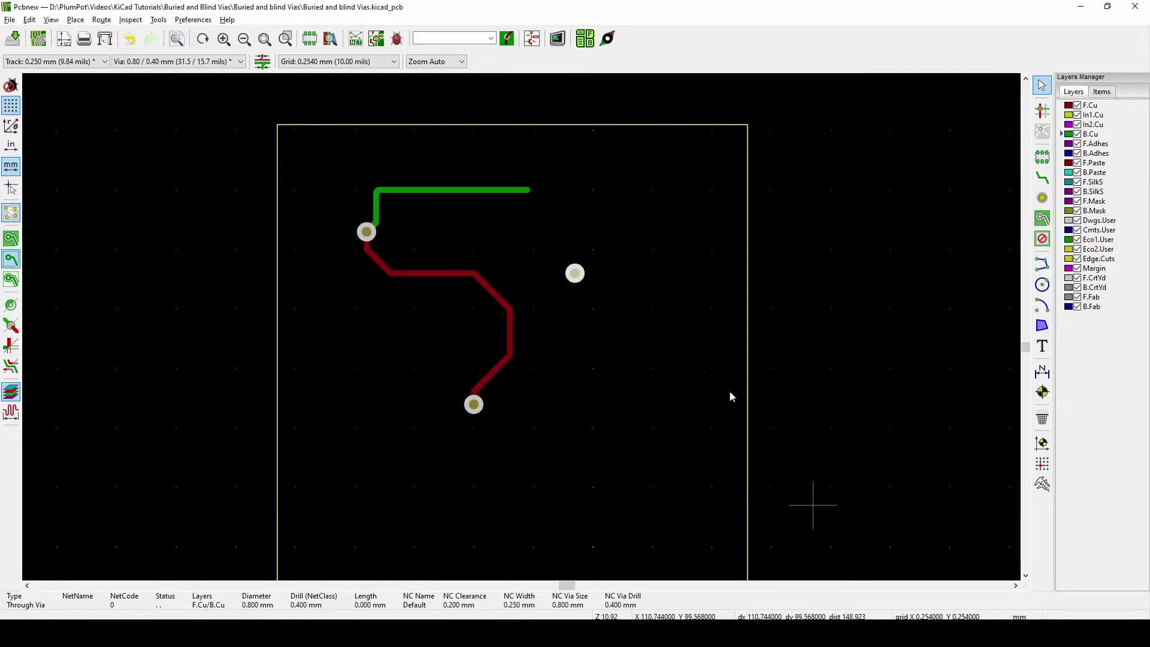
- Open the standalone via's properties and set its via type to Blind/buried
{"action": "left_click", "coordinate": [574, 273]}
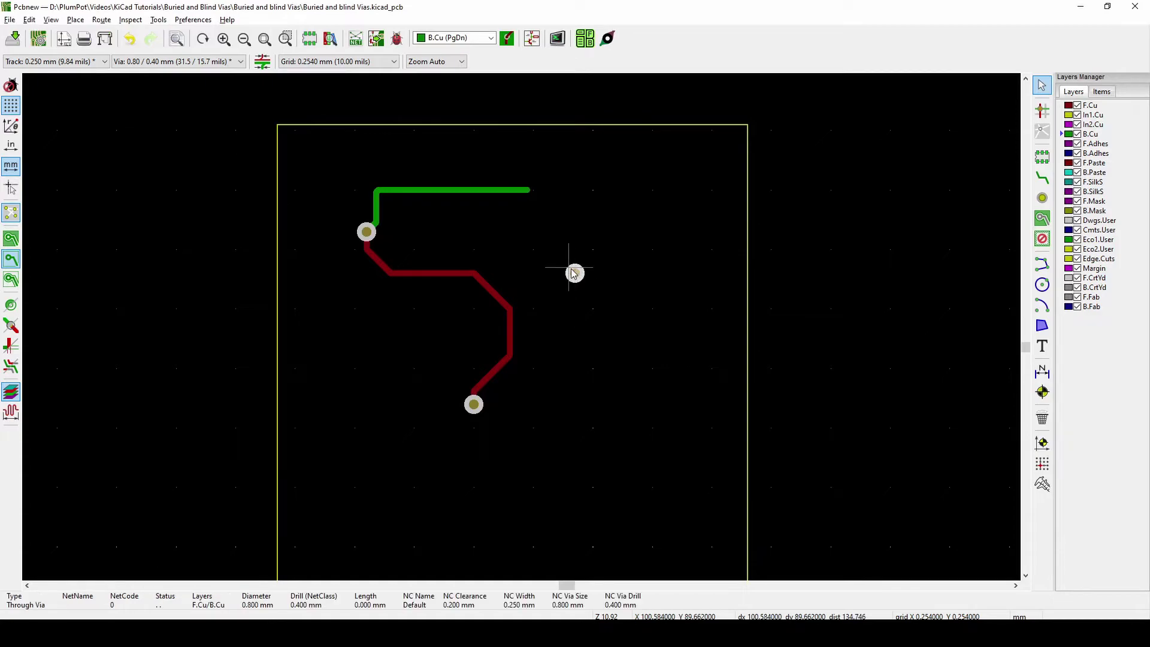
{"action": "key", "text": "e"}
{"action": "left_click", "coordinate": [677, 297]}
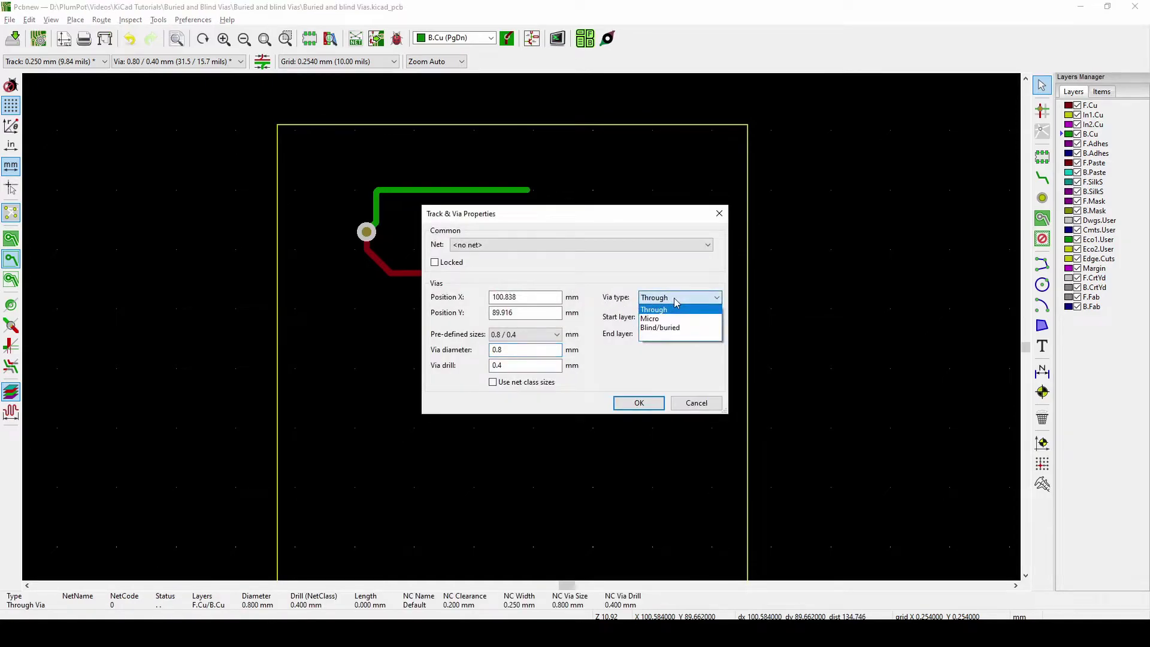
{"action": "left_click", "coordinate": [664, 326]}
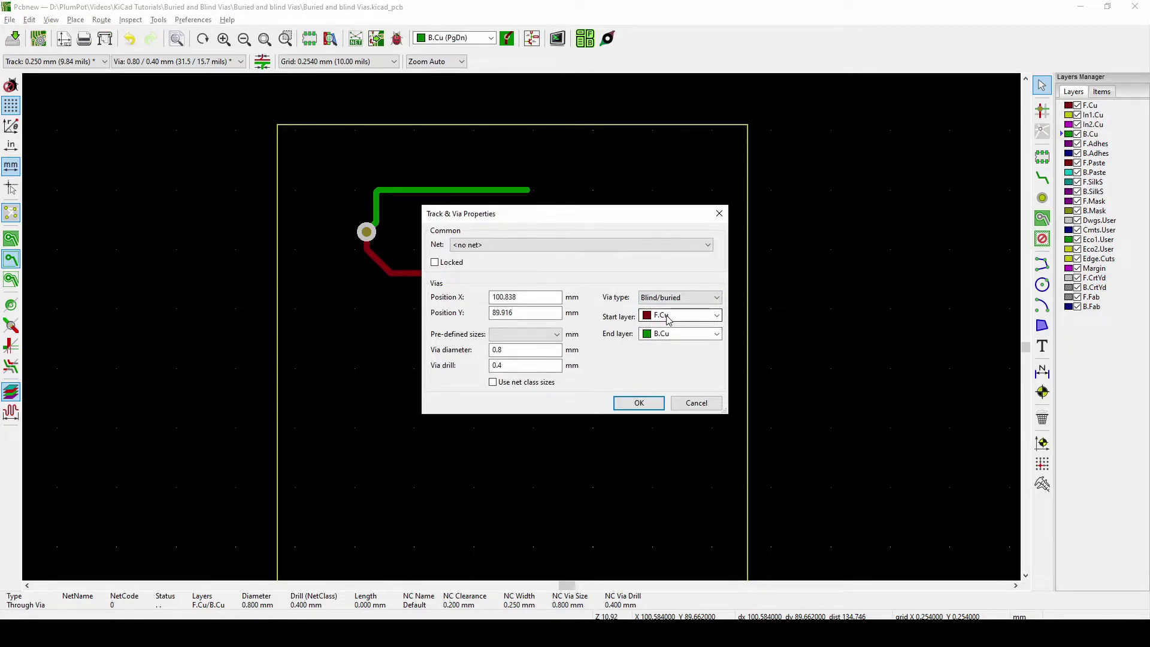
- Keep F.Cu as the via's start layer, set its end layer to In1.Cu and apply the properties
{"action": "left_click", "coordinate": [656, 319]}
{"action": "left_click", "coordinate": [658, 325]}
{"action": "left_click", "coordinate": [661, 334]}
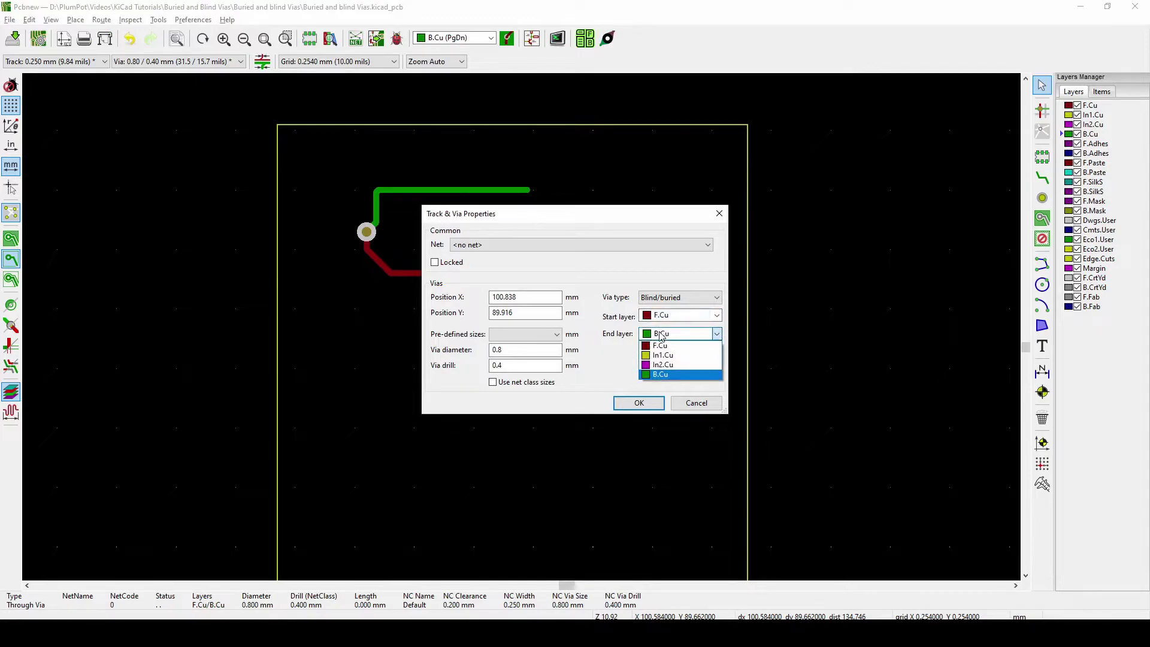
{"action": "left_click", "coordinate": [655, 333]}
{"action": "left_click", "coordinate": [659, 316]}
{"action": "left_click", "coordinate": [659, 324]}
{"action": "left_click", "coordinate": [664, 333]}
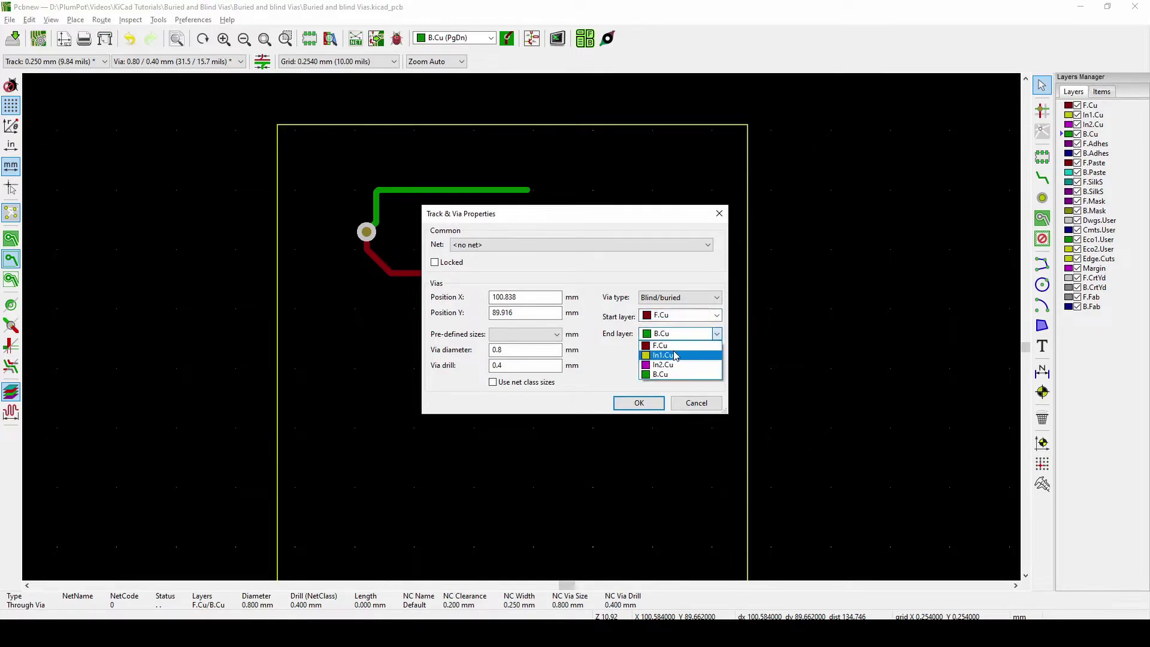
{"action": "left_click", "coordinate": [675, 355]}
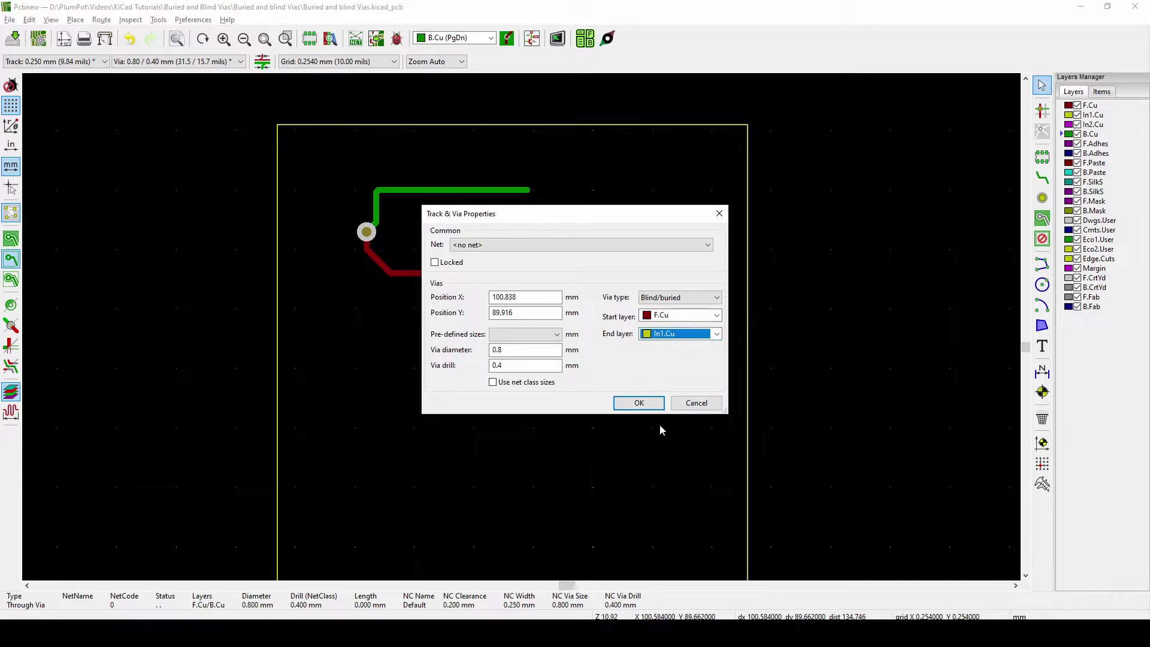
{"action": "left_click", "coordinate": [639, 403]}
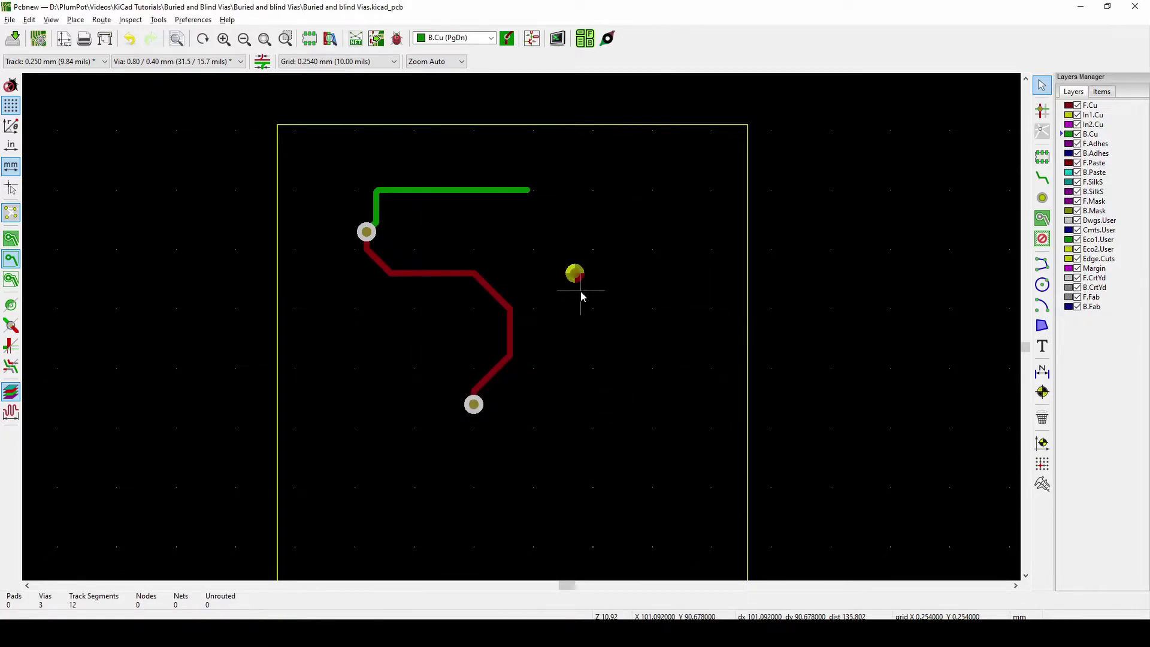
- Place another via below and to the right of the F.Cu/In1.Cu blind via
{"action": "scroll", "coordinate": [580, 295], "scroll_direction": "up", "scroll_amount": 3}
{"action": "scroll", "coordinate": [521, 326], "scroll_direction": "down", "scroll_amount": 3}
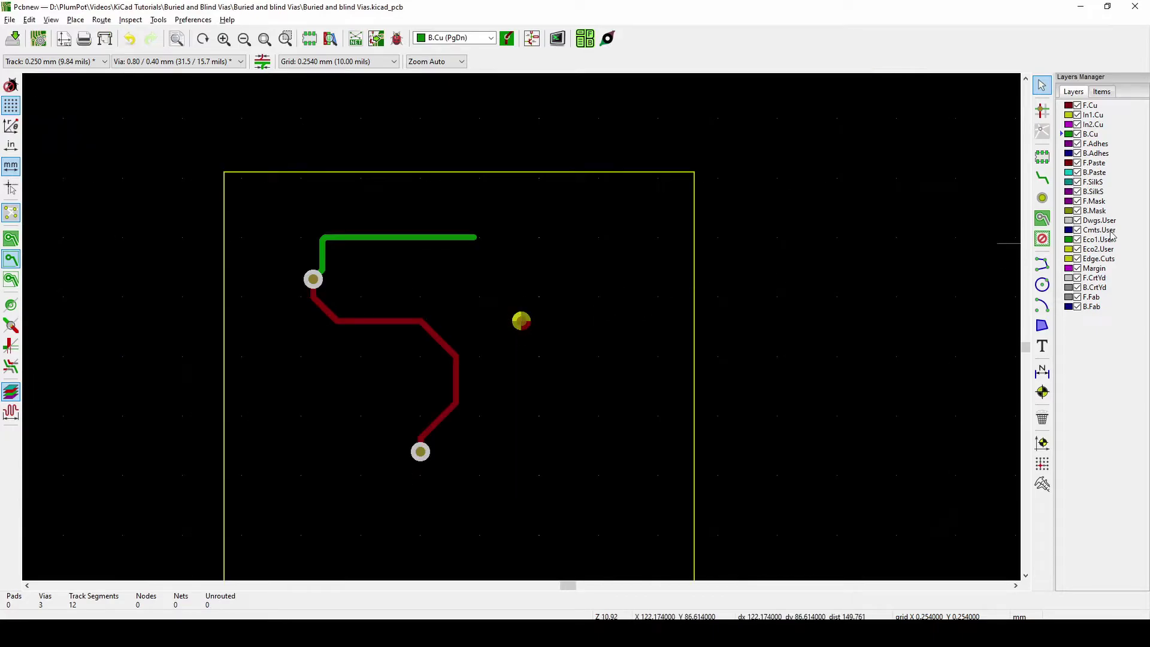
{"action": "left_click", "coordinate": [1042, 198]}
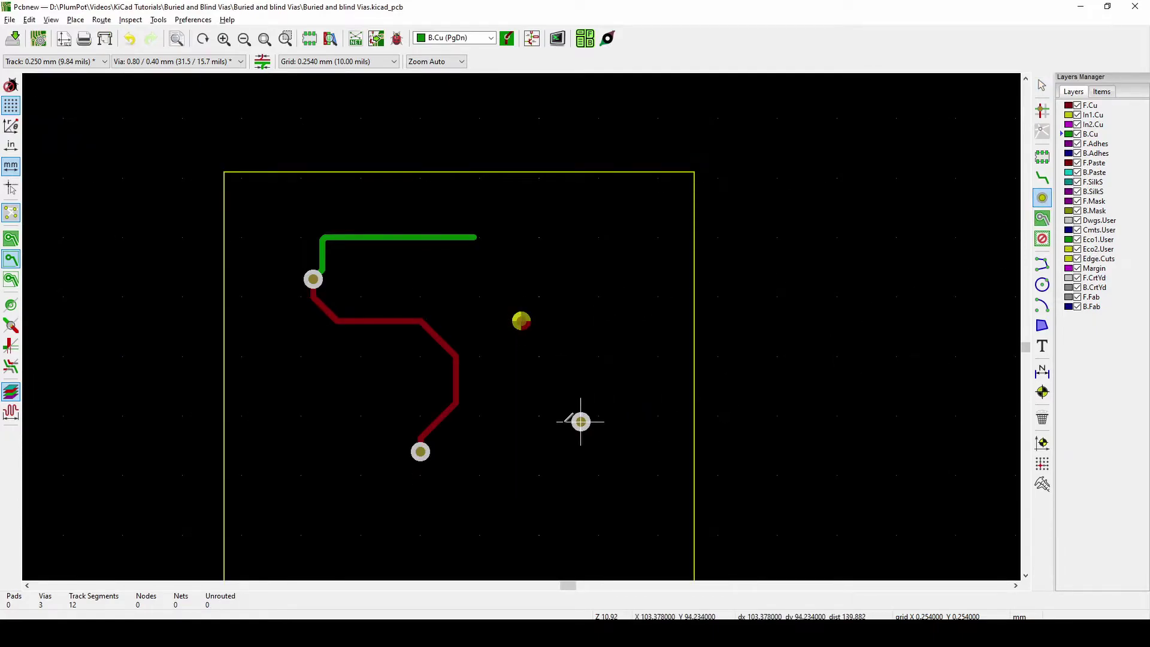
{"action": "scroll", "coordinate": [563, 404], "scroll_direction": "up", "scroll_amount": 3}
{"action": "key", "text": "Escape"}
- Make the new via Blind/buried with start layer In1.Cu and end layer In2.Cu, and apply the properties
{"action": "double_click", "coordinate": [506, 292]}
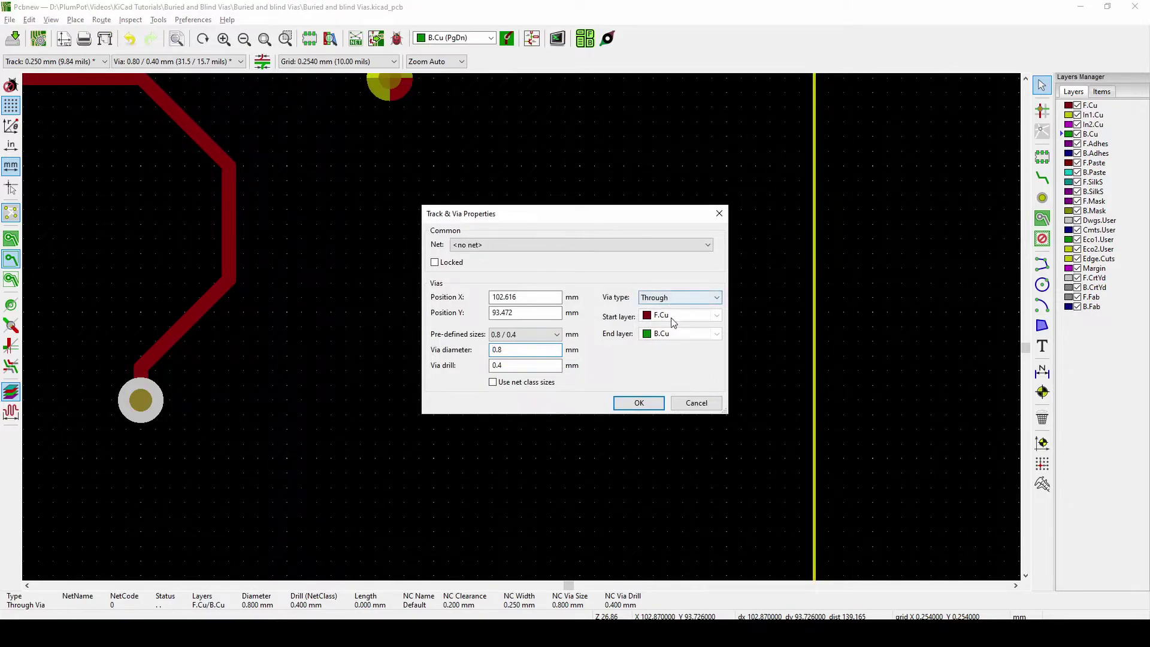
{"action": "left_click", "coordinate": [662, 298]}
{"action": "left_click", "coordinate": [662, 328]}
{"action": "left_click", "coordinate": [676, 316]}
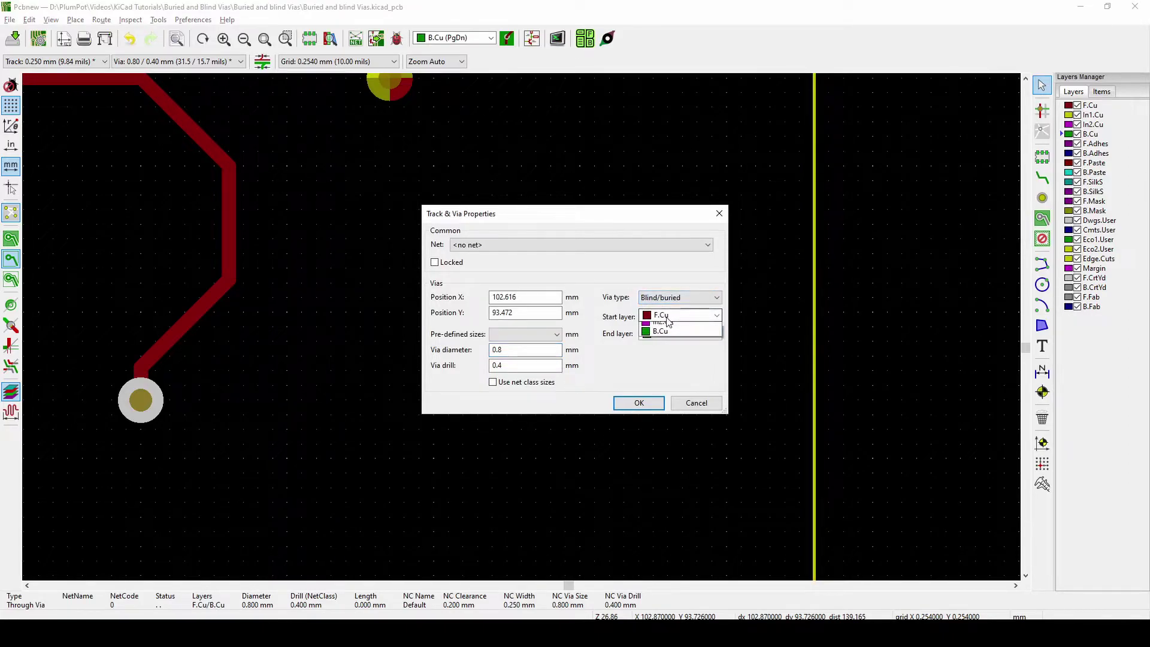
{"action": "left_click", "coordinate": [665, 336]}
{"action": "left_click", "coordinate": [677, 333]}
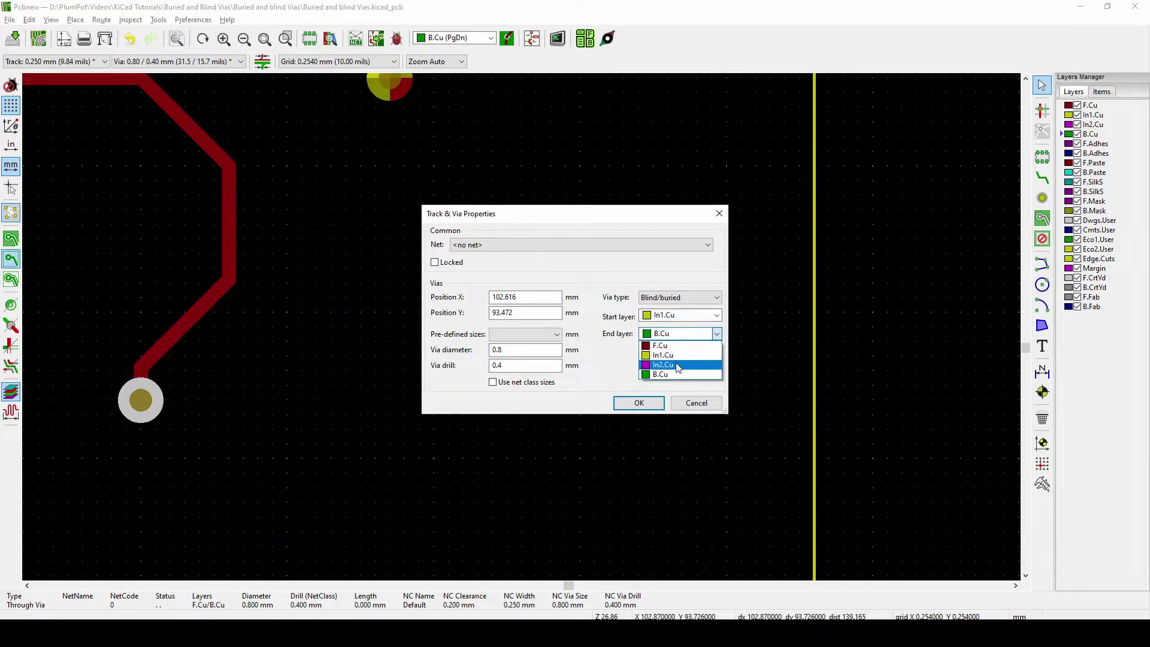
{"action": "left_click", "coordinate": [665, 355]}
{"action": "left_click", "coordinate": [638, 407]}
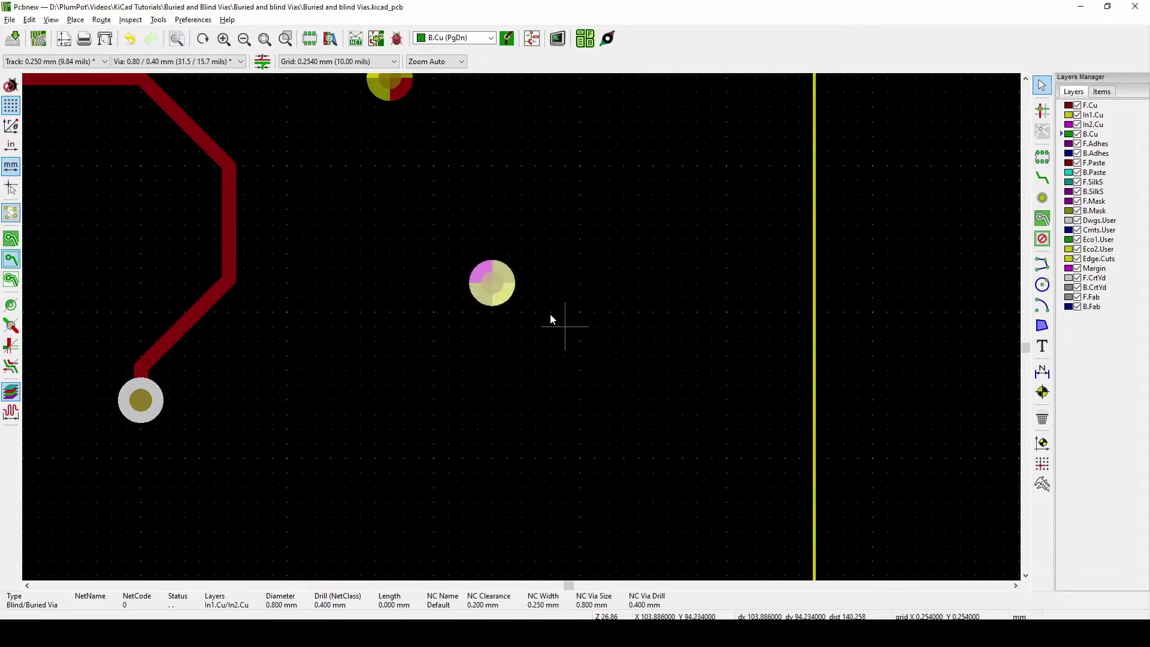
{"action": "left_click", "coordinate": [465, 269]}
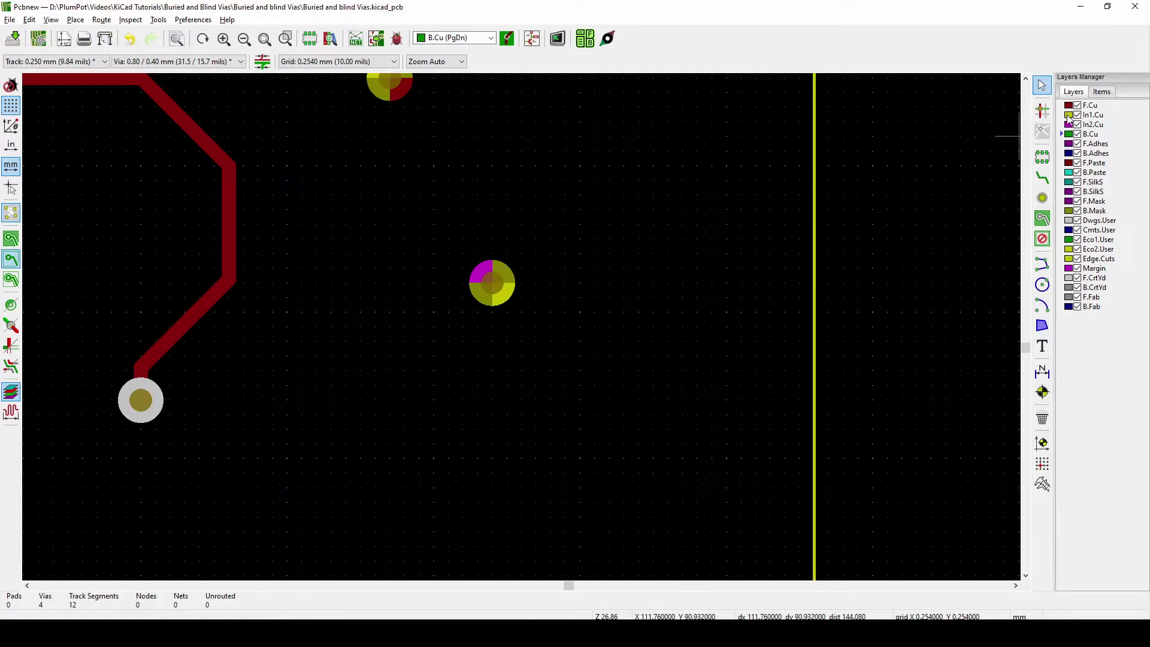
- Place one more via above and to the right of the buried In1.Cu/In2.Cu via
{"action": "middle_click_drag", "start_coordinate": [405, 146], "coordinate": [428, 224]}
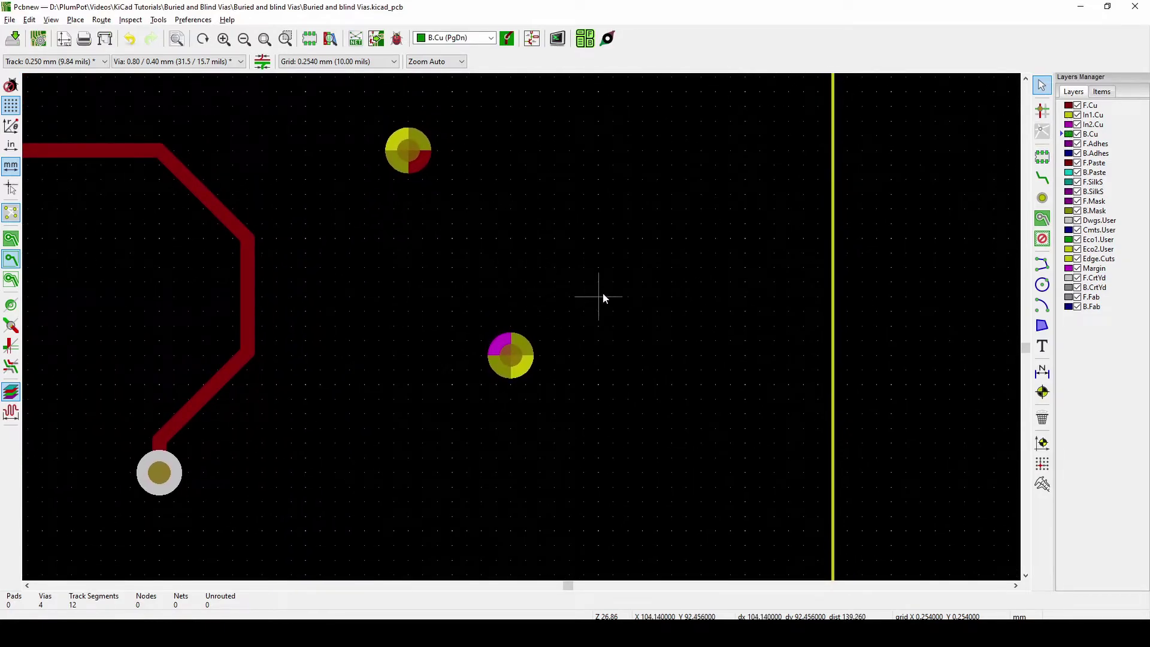
{"action": "left_click", "coordinate": [1042, 198]}
{"action": "left_click", "coordinate": [657, 238]}
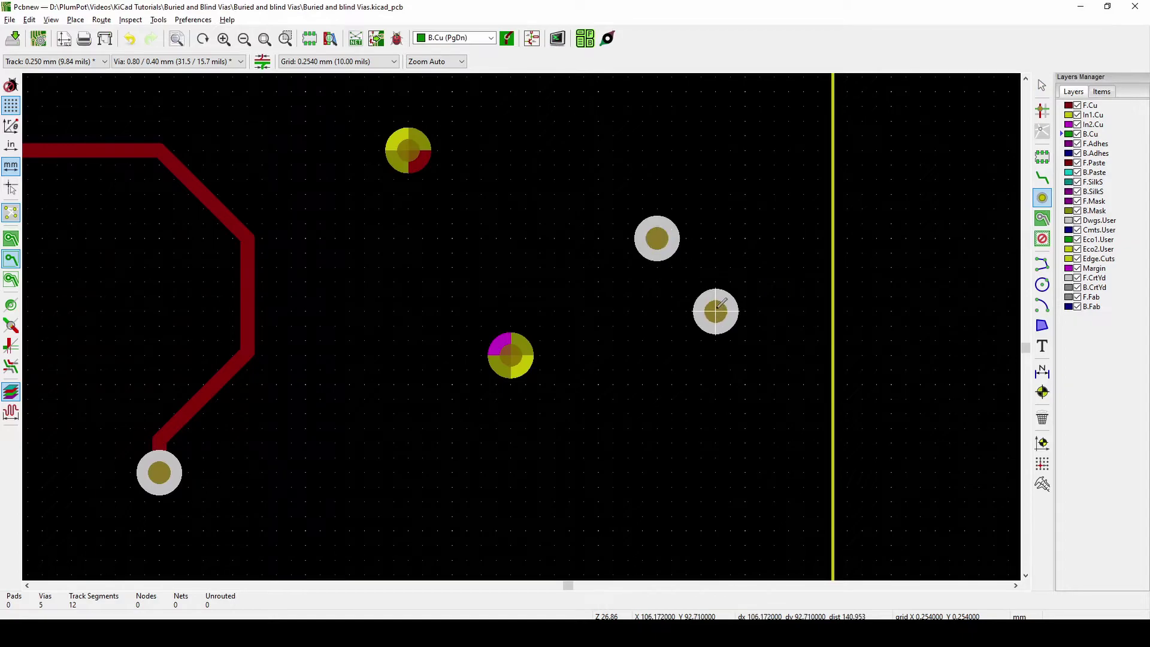
{"action": "key", "text": "Escape"}
- Make the rightmost via Blind/buried with start layer In2.Cu and end layer B.Cu, and apply the properties
{"action": "double_click", "coordinate": [667, 249]}
{"action": "left_click", "coordinate": [682, 299]}
{"action": "left_click", "coordinate": [692, 330]}
{"action": "left_click", "coordinate": [683, 313]}
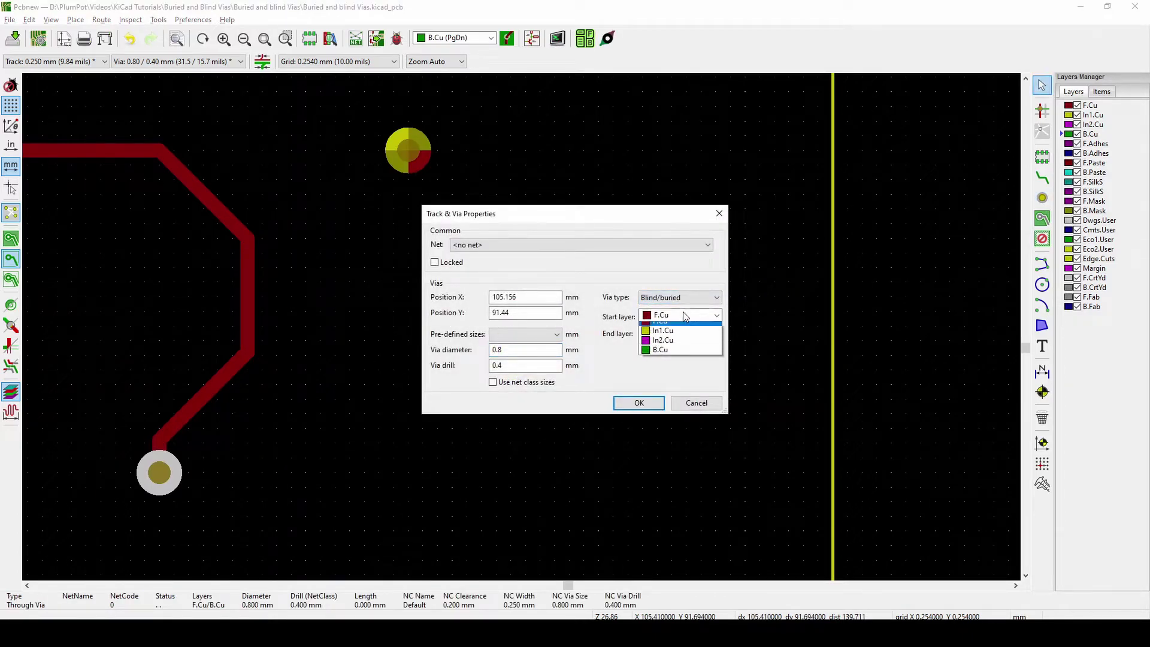
{"action": "left_click", "coordinate": [695, 347]}
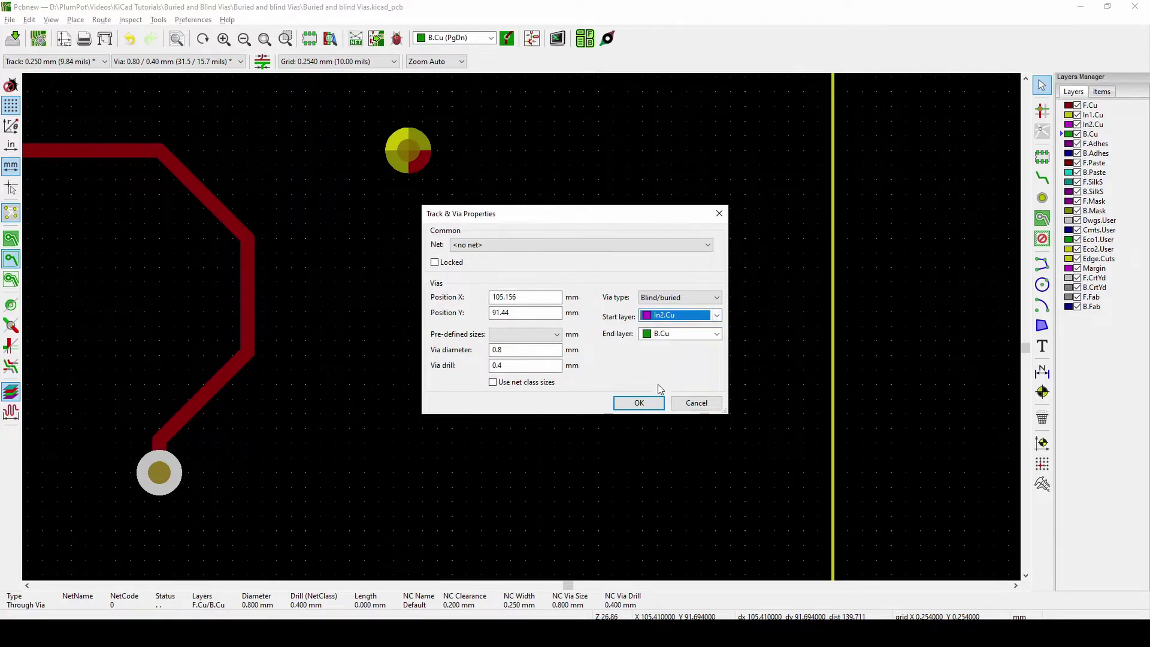
{"action": "left_click", "coordinate": [650, 403]}
{"action": "left_click", "coordinate": [595, 198]}
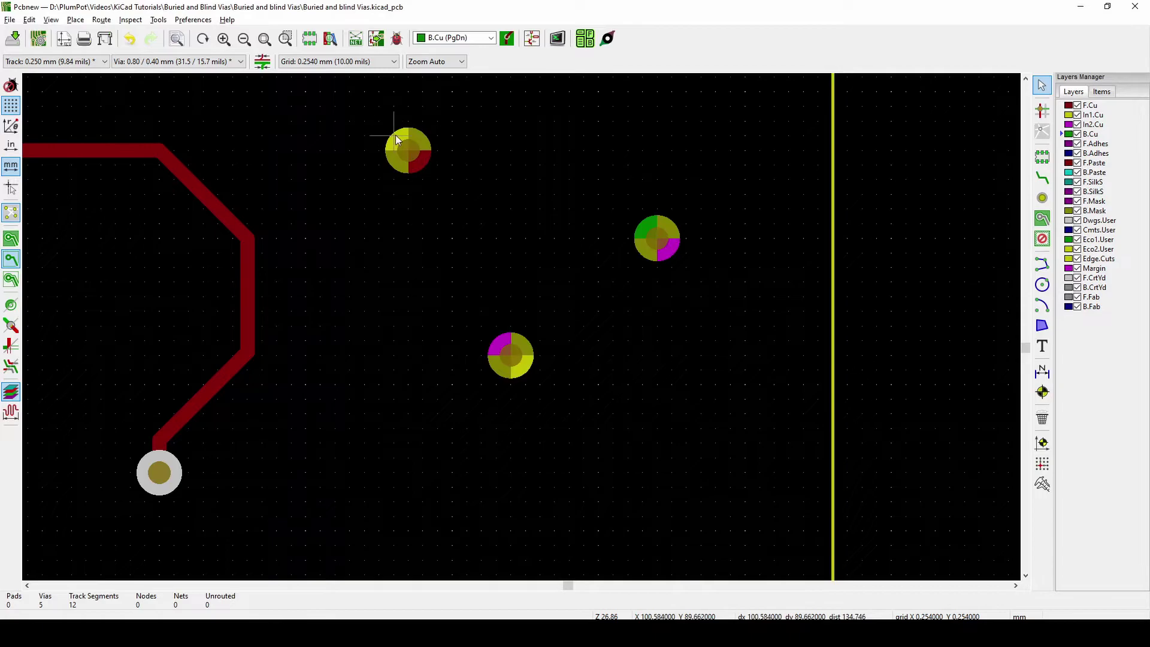
- Open the board in the 3D viewer and hide the board body so the vias can be seen
{"action": "scroll", "coordinate": [480, 361], "scroll_direction": "down", "scroll_amount": 4}
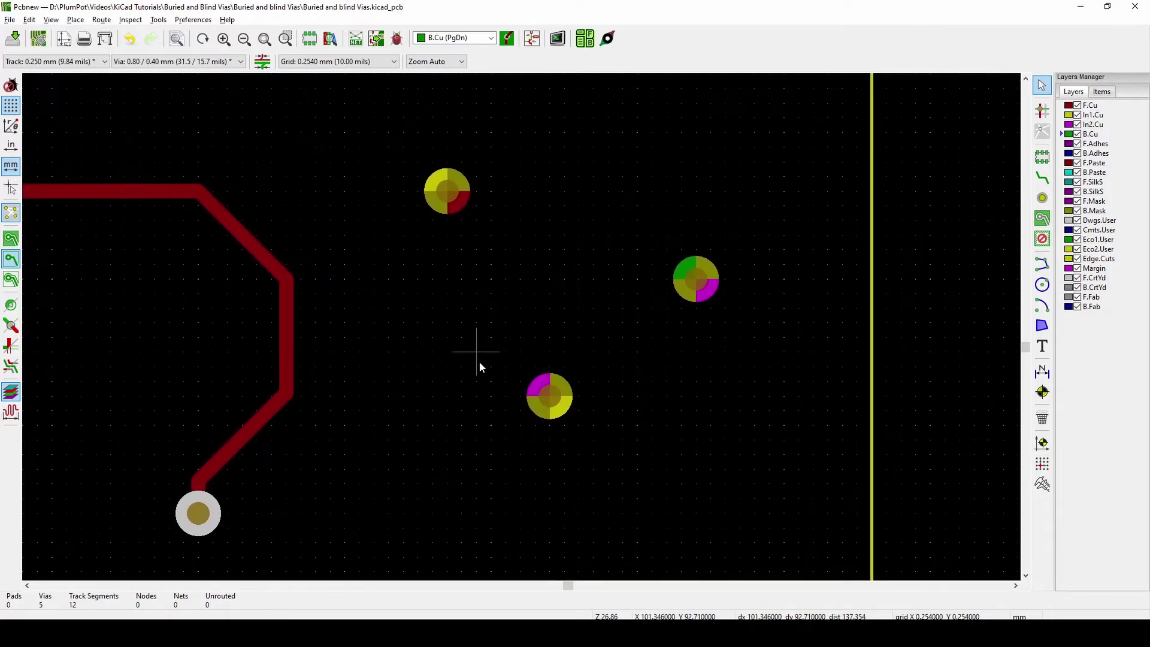
{"action": "scroll", "coordinate": [521, 325], "scroll_direction": "up", "scroll_amount": 6}
{"action": "scroll", "coordinate": [521, 326], "scroll_direction": "down", "scroll_amount": 3}
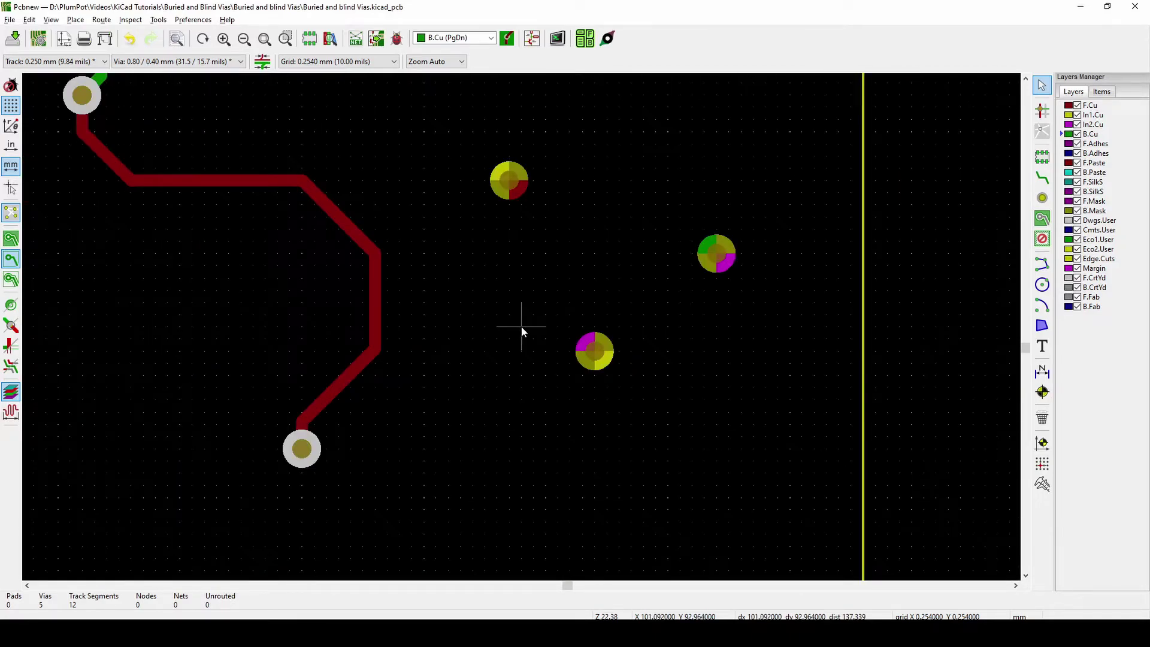
{"action": "middle_click_drag", "start_coordinate": [522, 322], "coordinate": [504, 358]}
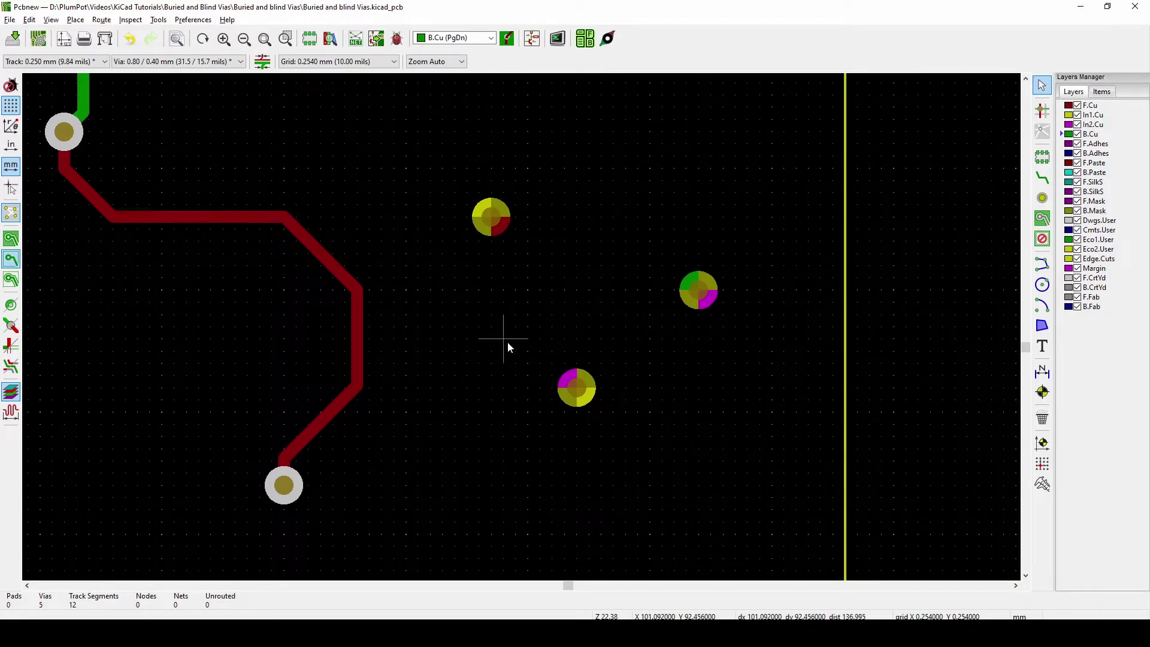
{"action": "key", "text": "alt+3"}
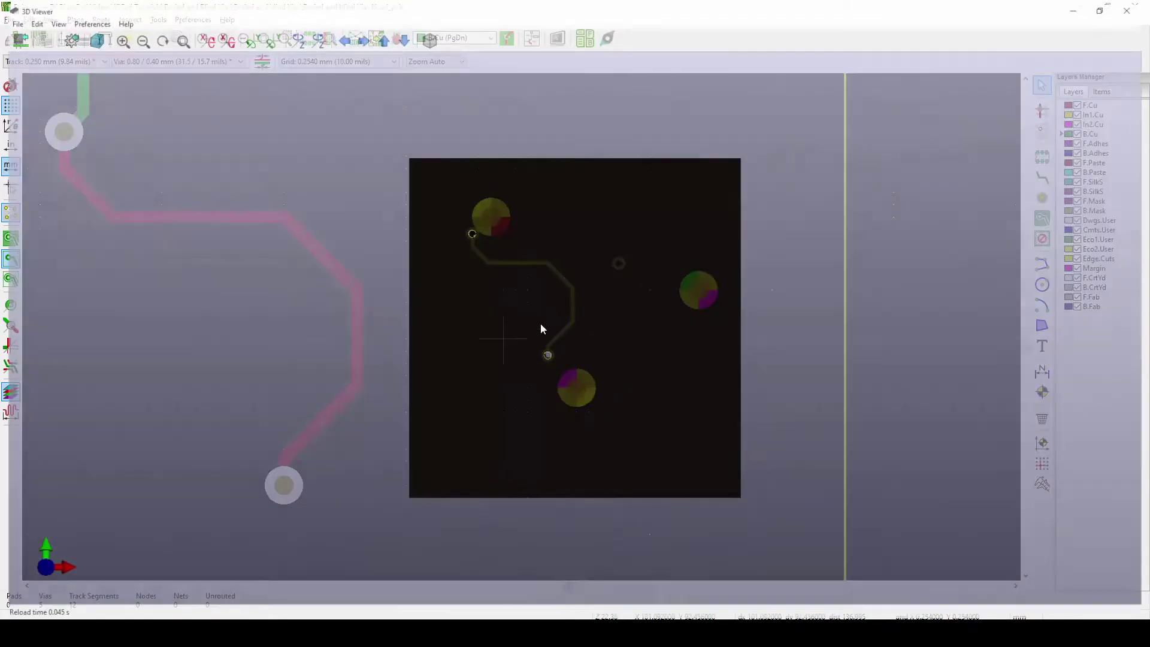
{"action": "left_click_drag", "start_coordinate": [566, 346], "coordinate": [455, 411]}
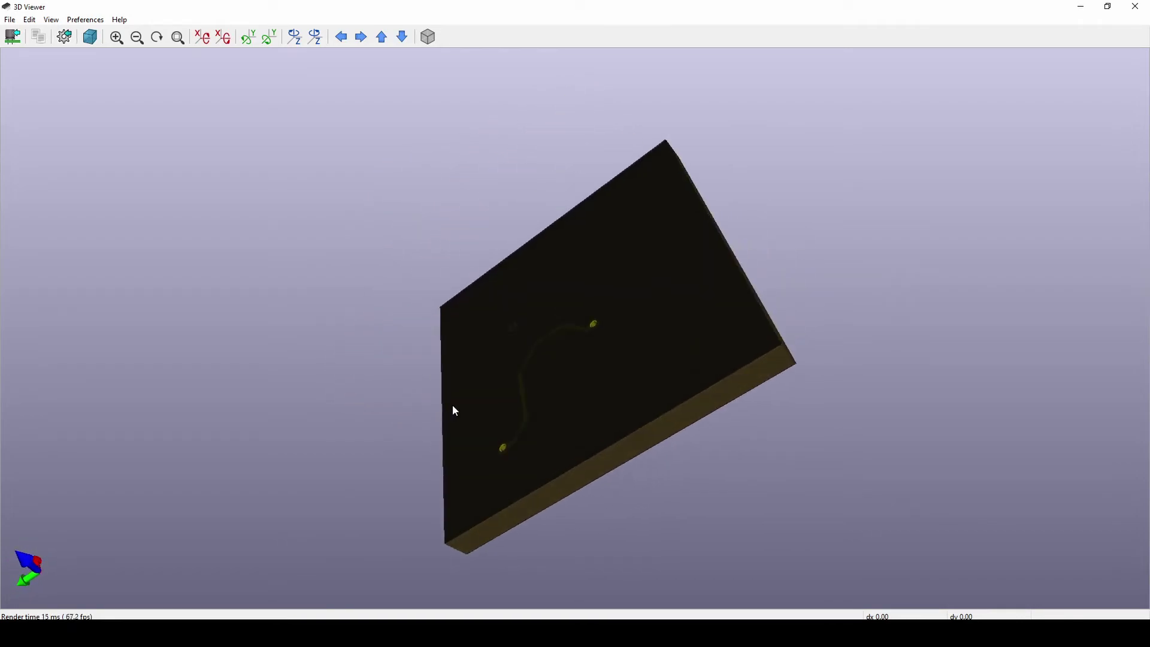
{"action": "left_click", "coordinate": [65, 37]}
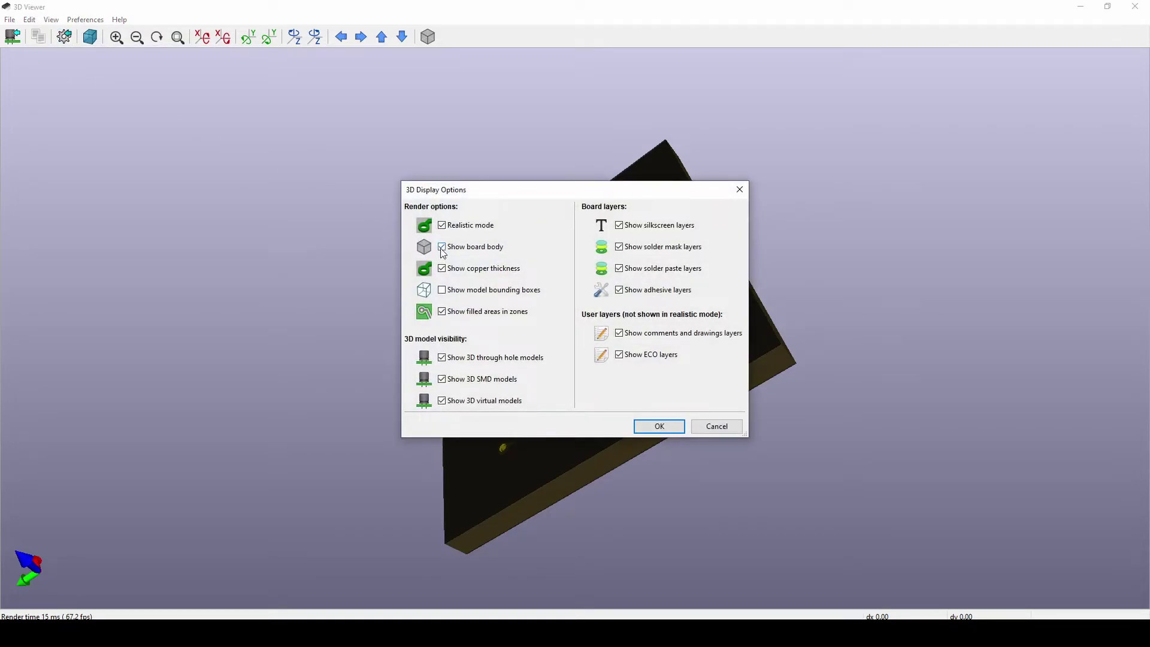
{"action": "left_click", "coordinate": [659, 426]}
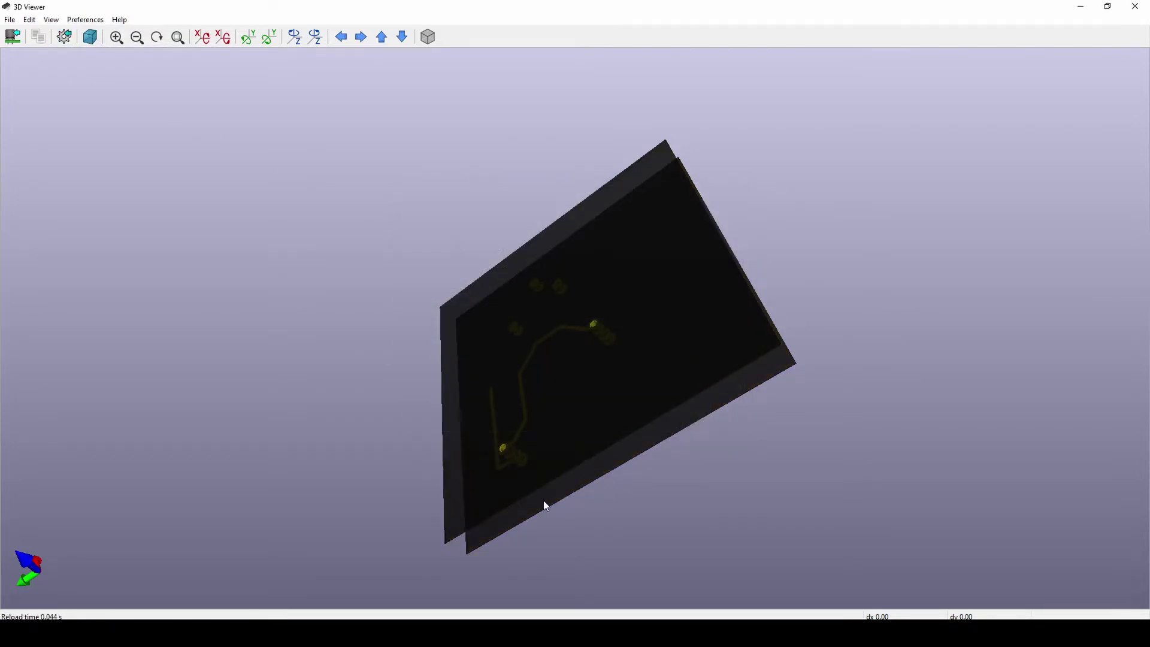
- Examine in 3D, from several angles, which copper layers the through, blind and buried vias span, and return to the layout
{"action": "right_click", "coordinate": [509, 511]}
{"action": "left_click", "coordinate": [445, 510]}
{"action": "left_click_drag", "start_coordinate": [446, 511], "coordinate": [777, 310]}
{"action": "left_click_drag", "start_coordinate": [847, 245], "coordinate": [717, 568]}
{"action": "mouse_move", "coordinate": [758, 360]}
{"action": "left_mouse_down"}
{"action": "mouse_move", "coordinate": [824, 309]}
{"action": "mouse_move", "coordinate": [868, 353]}
{"action": "mouse_move", "coordinate": [816, 398]}
{"action": "mouse_move", "coordinate": [496, 437]}
{"action": "mouse_move", "coordinate": [555, 457]}
{"action": "left_mouse_up"}
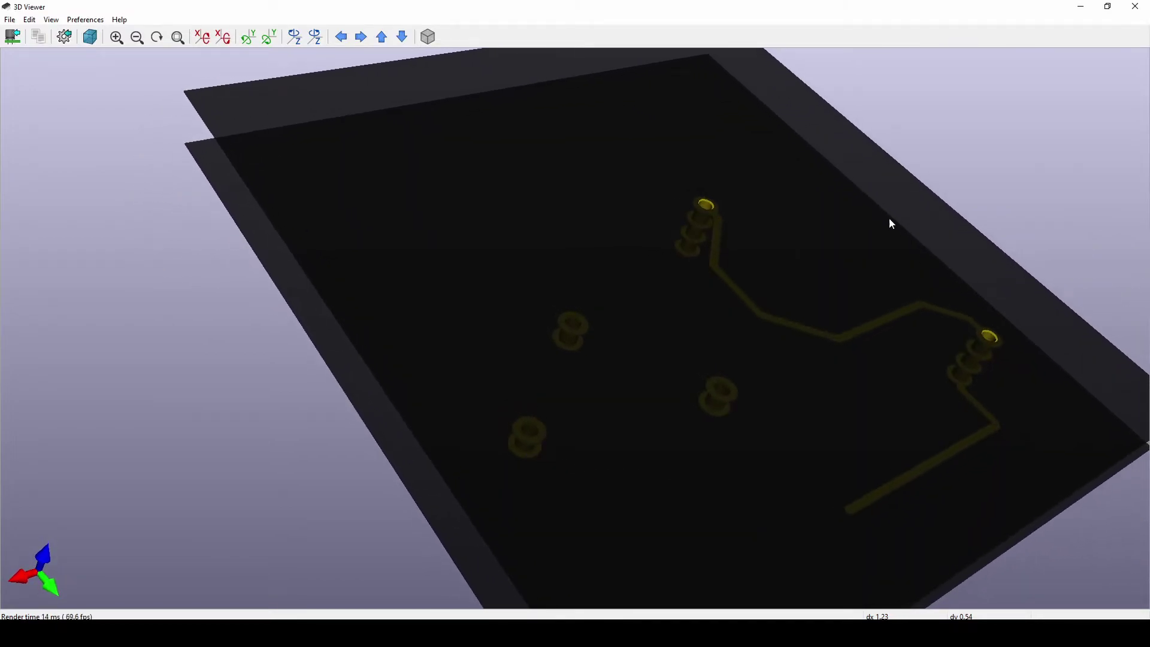
{"action": "mouse_move", "coordinate": [831, 410]}
{"action": "left_mouse_down"}
{"action": "mouse_move", "coordinate": [791, 393]}
{"action": "mouse_move", "coordinate": [839, 340]}
{"action": "left_mouse_up"}
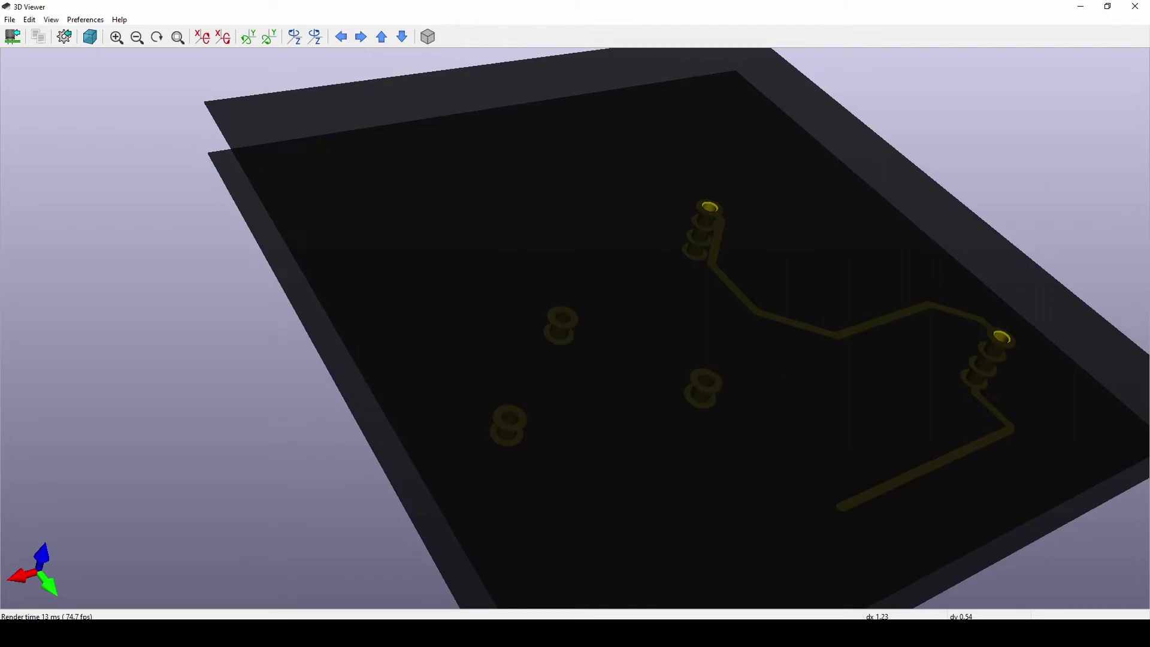
{"action": "left_click", "coordinate": [1135, 6]}
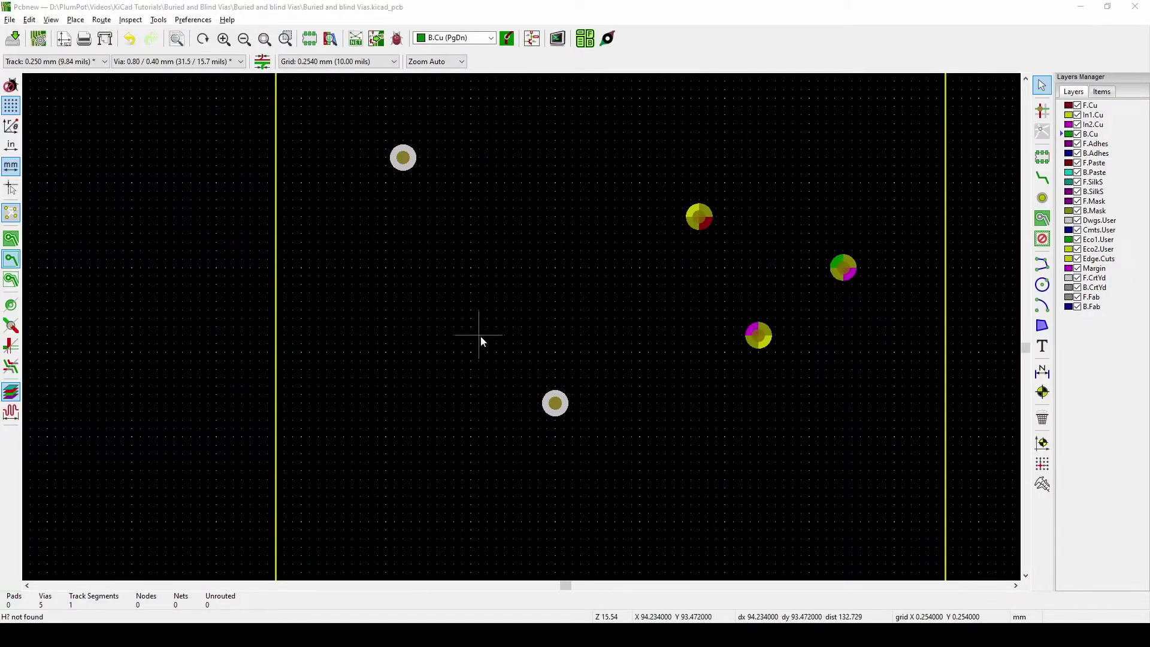
{"action": "key", "text": "alt+3"}
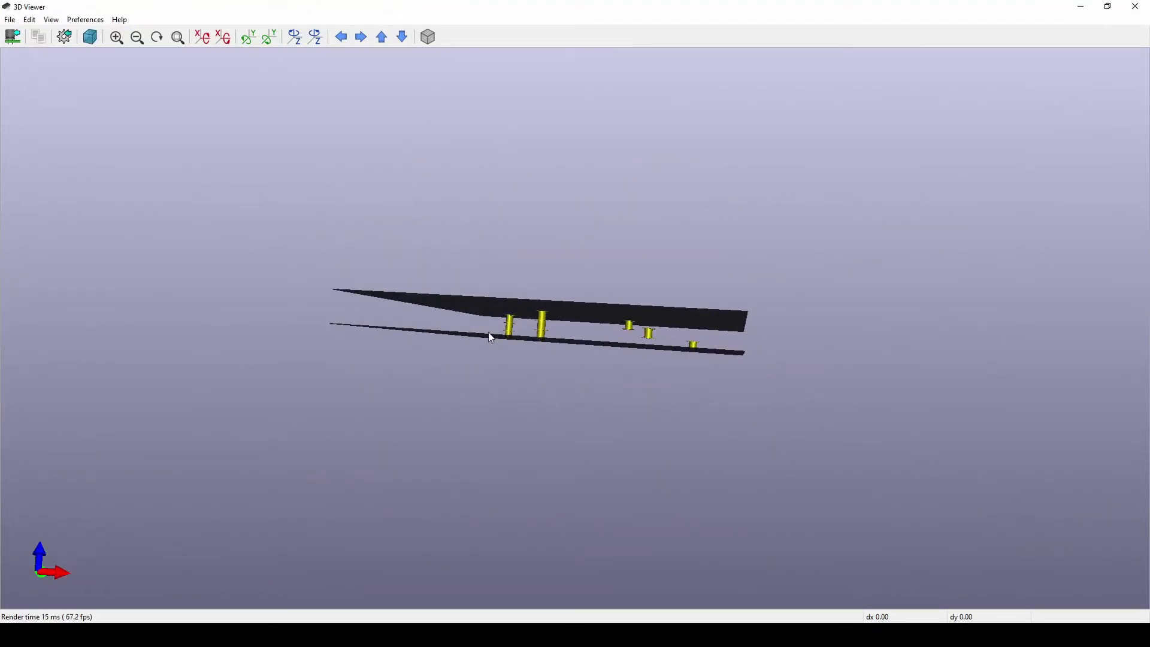
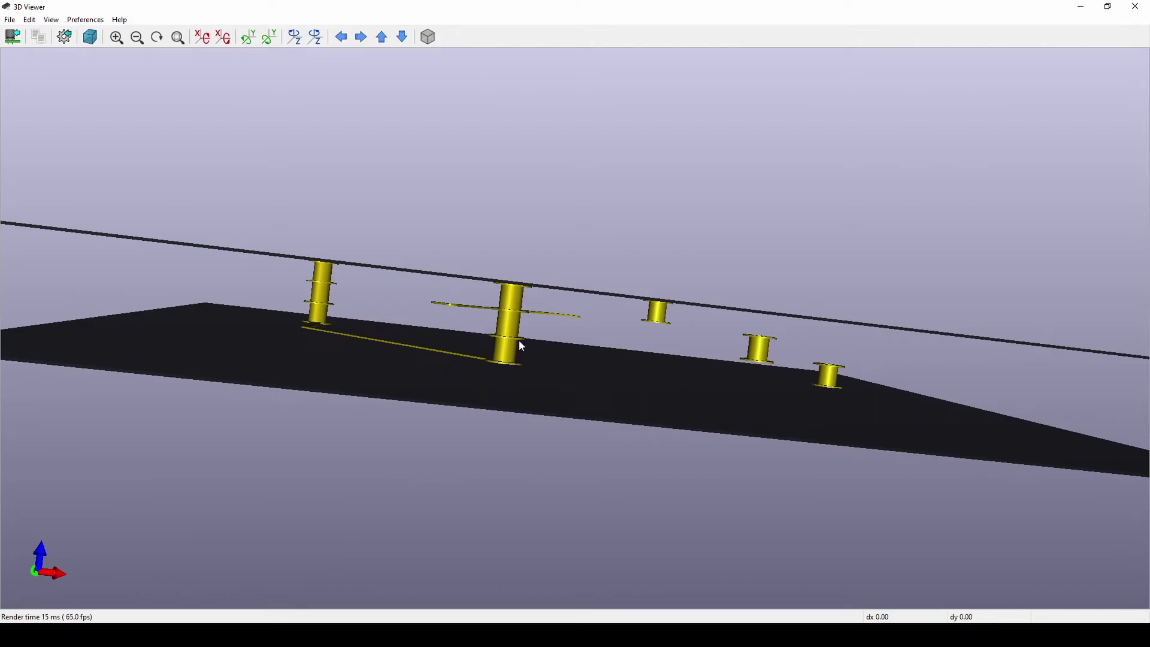
{"action": "left_click", "coordinate": [1136, 7]}
- Route an In1.Cu track from the buried In1.Cu/In2.Cu via, down and diagonally right to a free end
{"action": "scroll", "coordinate": [605, 296], "scroll_direction": "up", "scroll_amount": 1}
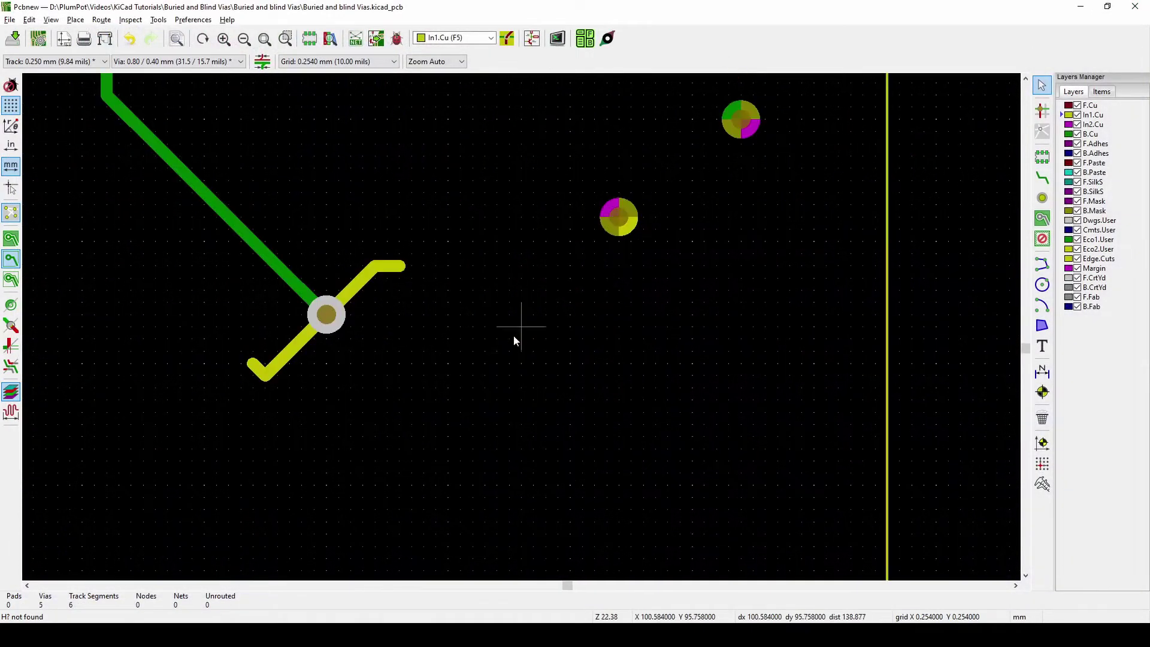
{"action": "middle_click_drag", "start_coordinate": [513, 336], "coordinate": [483, 465]}
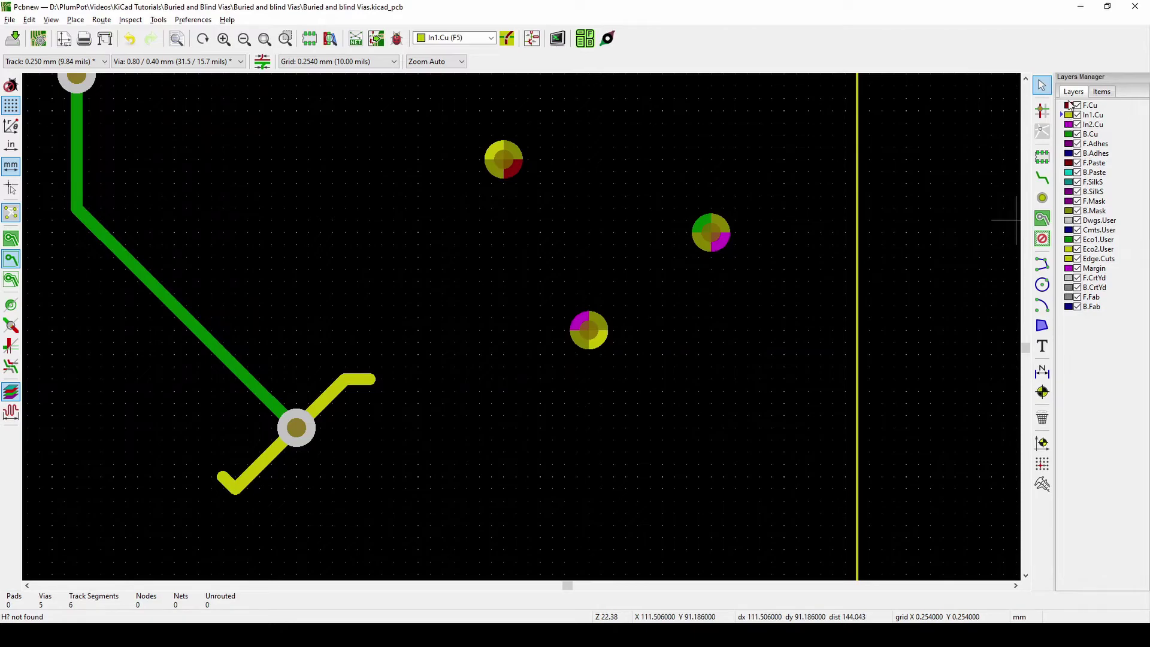
{"action": "left_click", "coordinate": [1088, 106]}
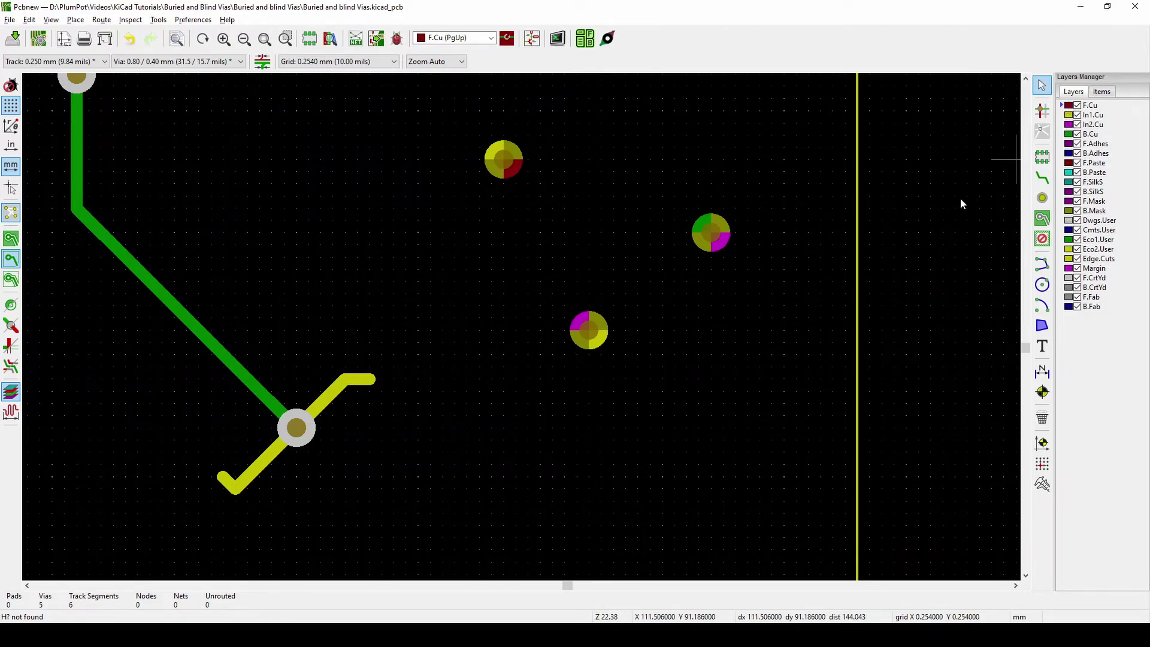
{"action": "key", "text": "x"}
{"action": "key", "text": "F5"}
{"action": "left_click", "coordinate": [589, 329]}
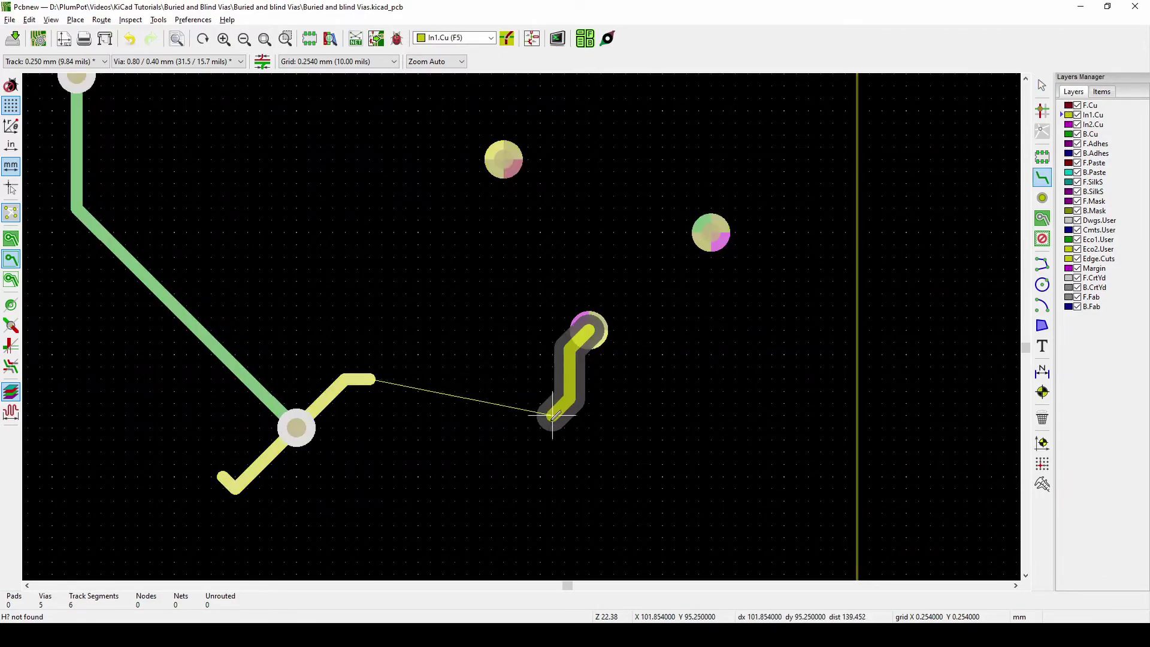
{"action": "double_click", "coordinate": [674, 512]}
{"action": "key", "text": "Escape"}
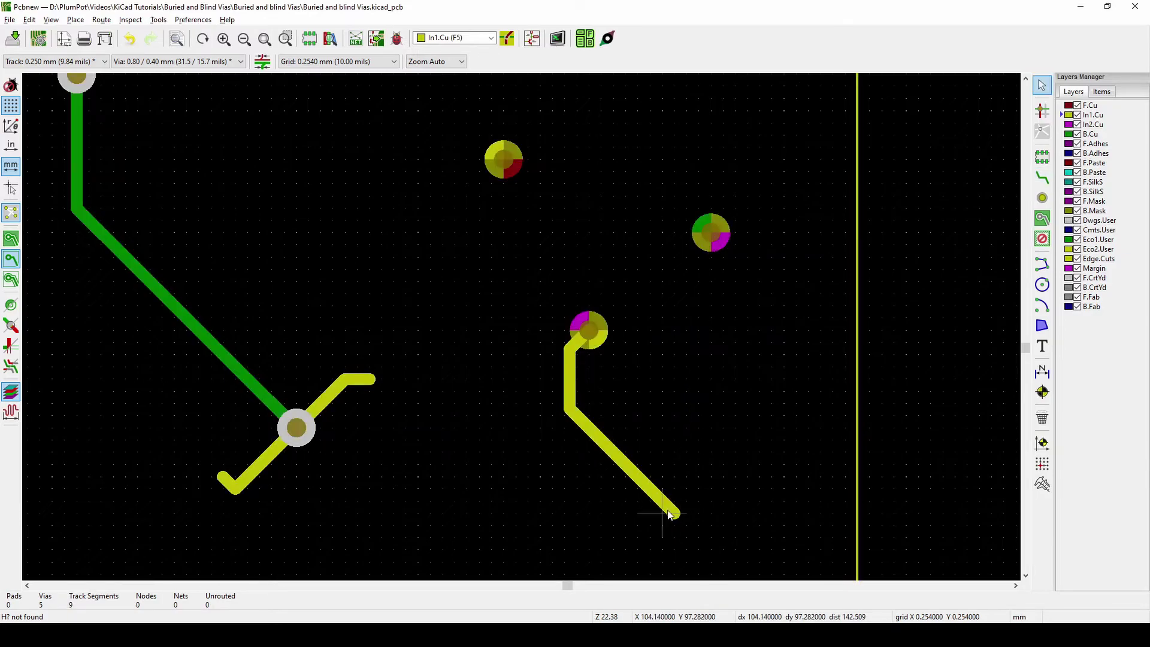
- Examine in 3D how the In1.Cu track meets the buried via, and return to the layout
{"action": "key", "text": "alt+3"}
{"action": "left_click_drag", "start_coordinate": [600, 405], "coordinate": [655, 357]}
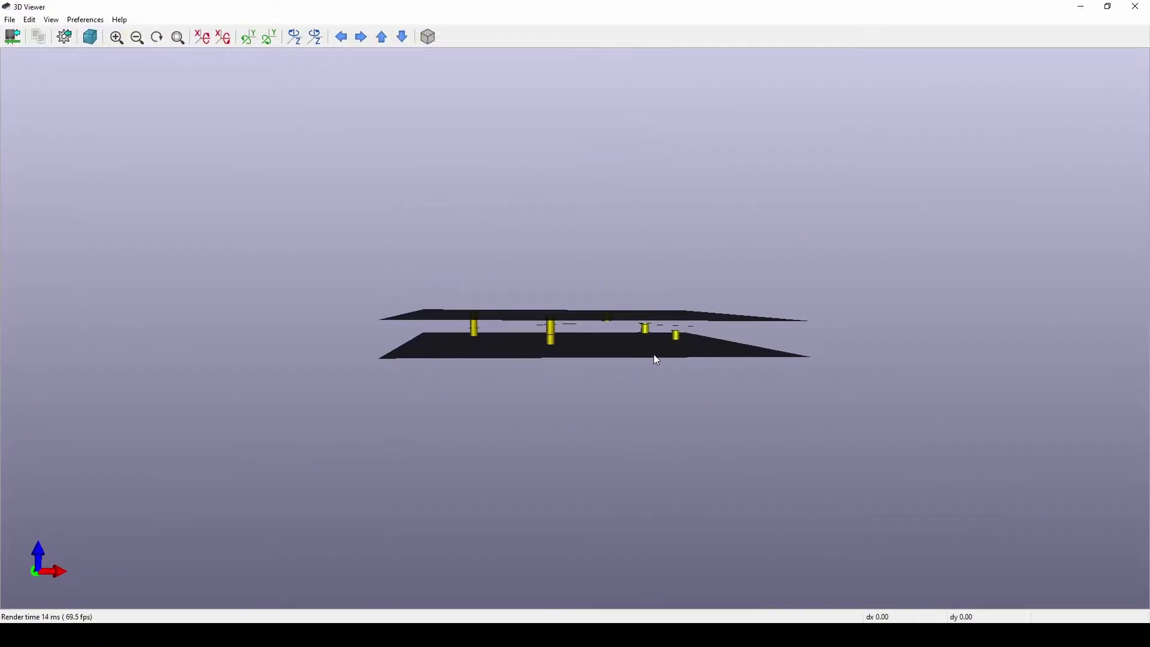
{"action": "scroll", "coordinate": [629, 329], "scroll_direction": "up", "scroll_amount": 6}
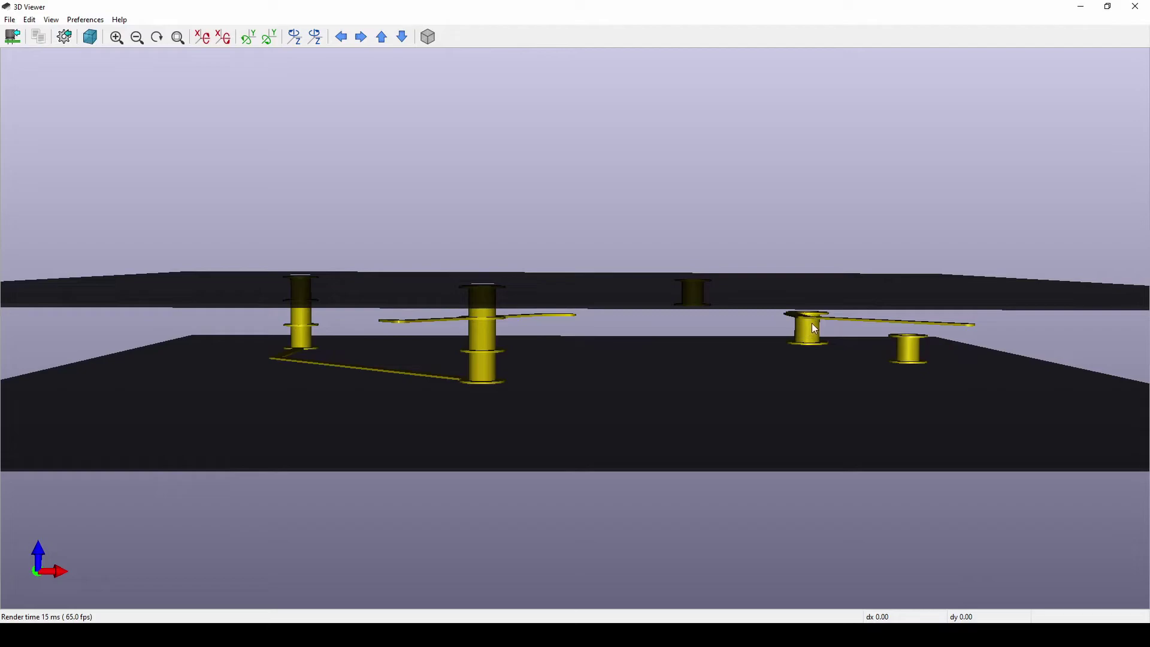
{"action": "left_click_drag", "start_coordinate": [820, 354], "coordinate": [818, 433]}
{"action": "left_click_drag", "start_coordinate": [815, 213], "coordinate": [809, 299]}
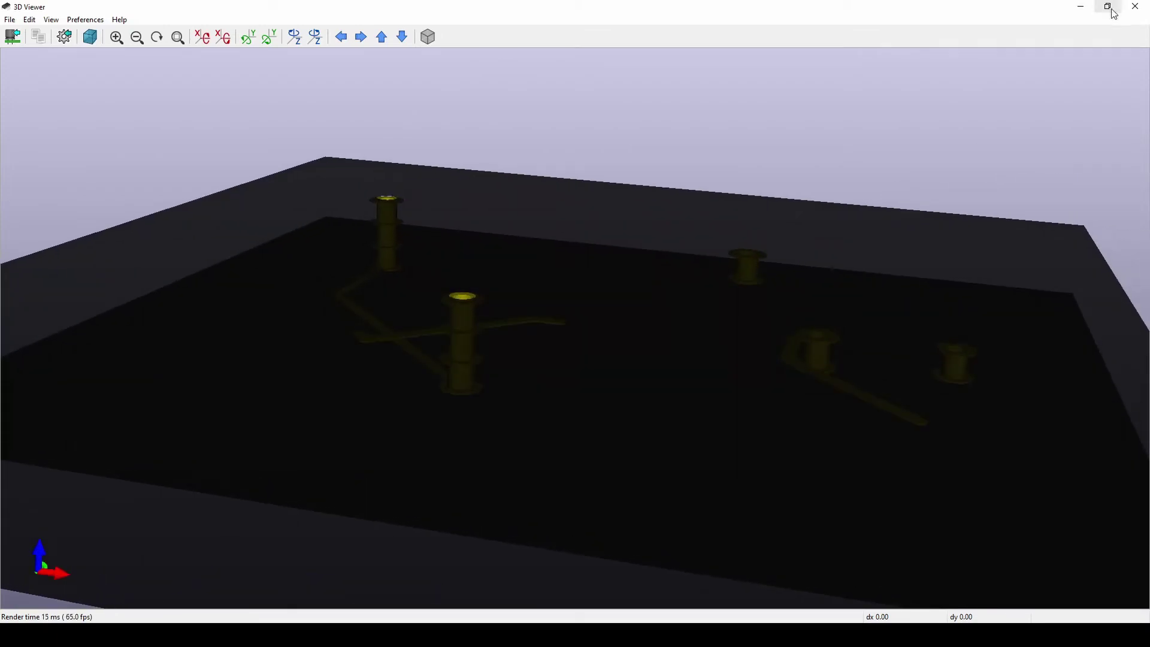
{"action": "left_click", "coordinate": [1135, 7]}
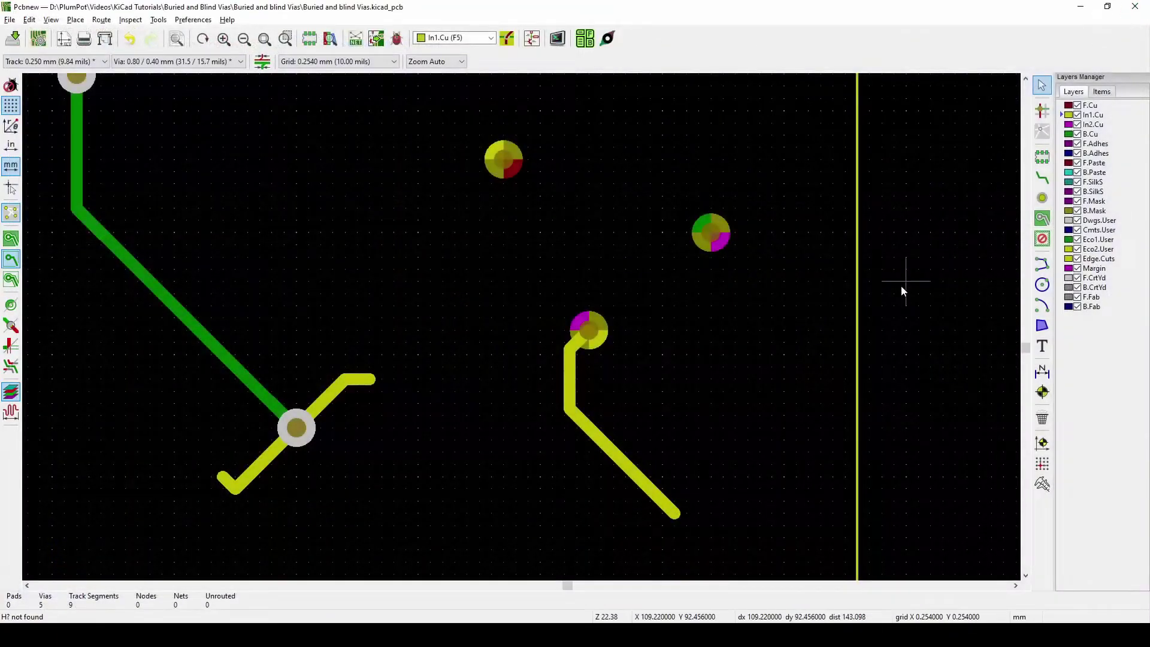
- Route a B.Cu track that starts up and left of the buried In1.Cu/In2.Cu via and runs diagonally across it
{"action": "left_click", "coordinate": [1068, 135]}
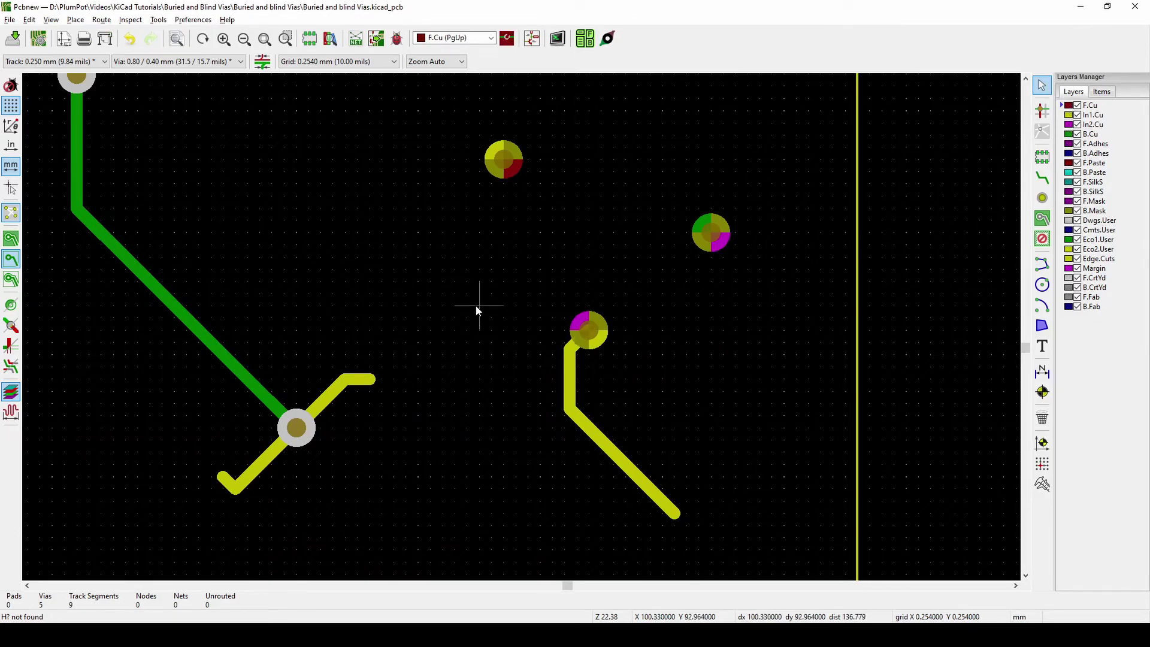
{"action": "key", "text": "Next"}
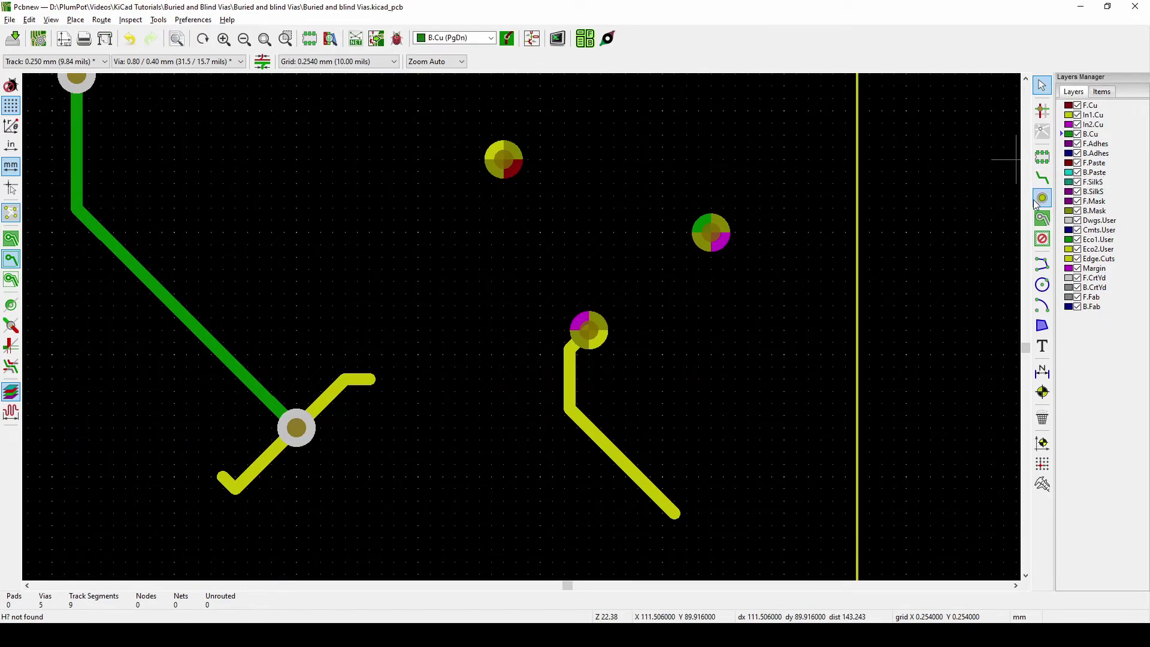
{"action": "left_click", "coordinate": [1042, 179]}
{"action": "left_click", "coordinate": [452, 257]}
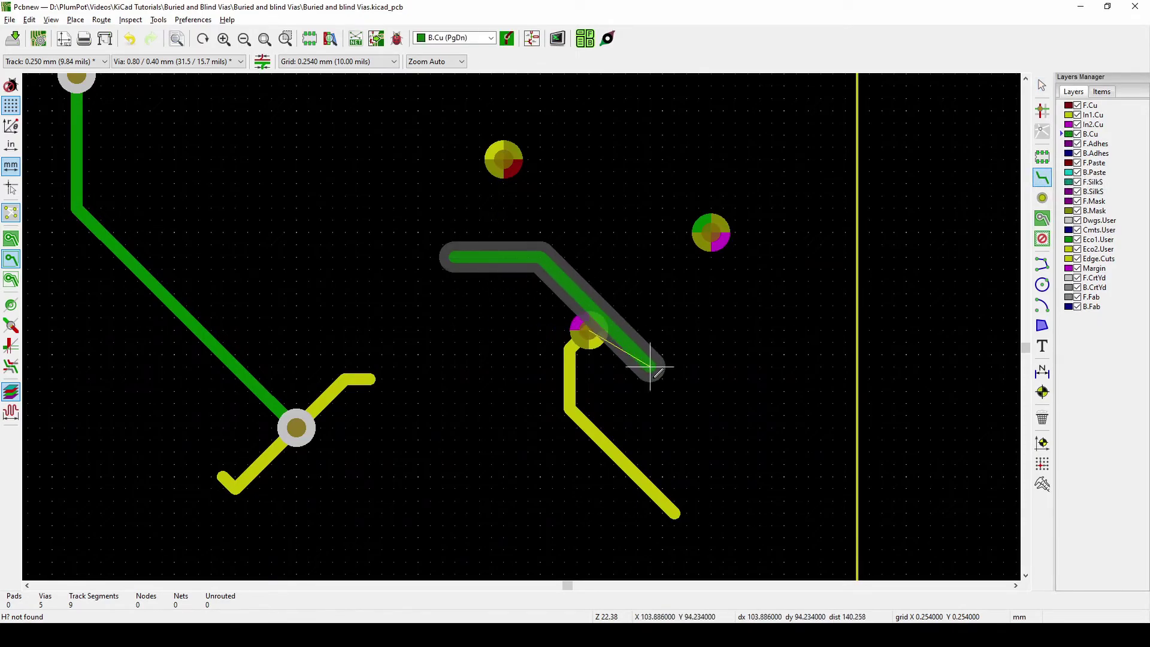
{"action": "double_click", "coordinate": [687, 427]}
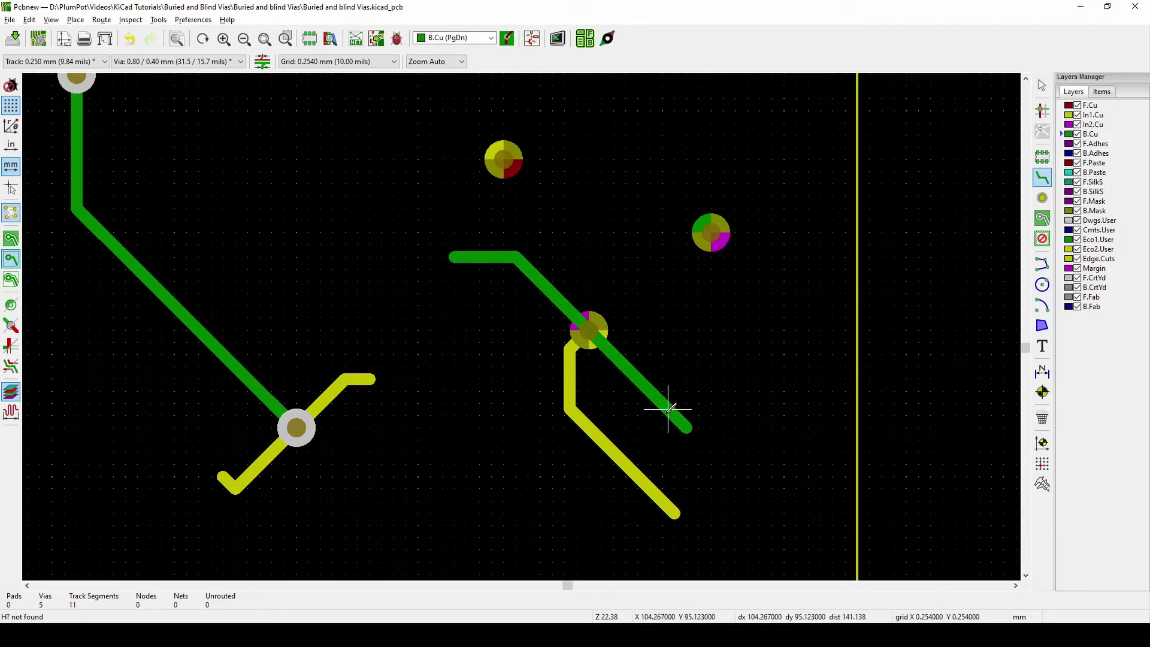
{"action": "key", "text": "Escape"}
- Examine in 3D where the B.Cu track passes relative to the buried via, and return to the layout
{"action": "key", "text": "alt+3"}
{"action": "mouse_move", "coordinate": [590, 355]}
{"action": "left_mouse_down"}
{"action": "mouse_move", "coordinate": [691, 227]}
{"action": "mouse_move", "coordinate": [612, 351]}
{"action": "left_mouse_up"}
{"action": "scroll", "coordinate": [729, 343], "scroll_direction": "up", "scroll_amount": 3}
{"action": "left_click_drag", "start_coordinate": [728, 343], "coordinate": [766, 325]}
{"action": "left_click_drag", "start_coordinate": [743, 365], "coordinate": [683, 346]}
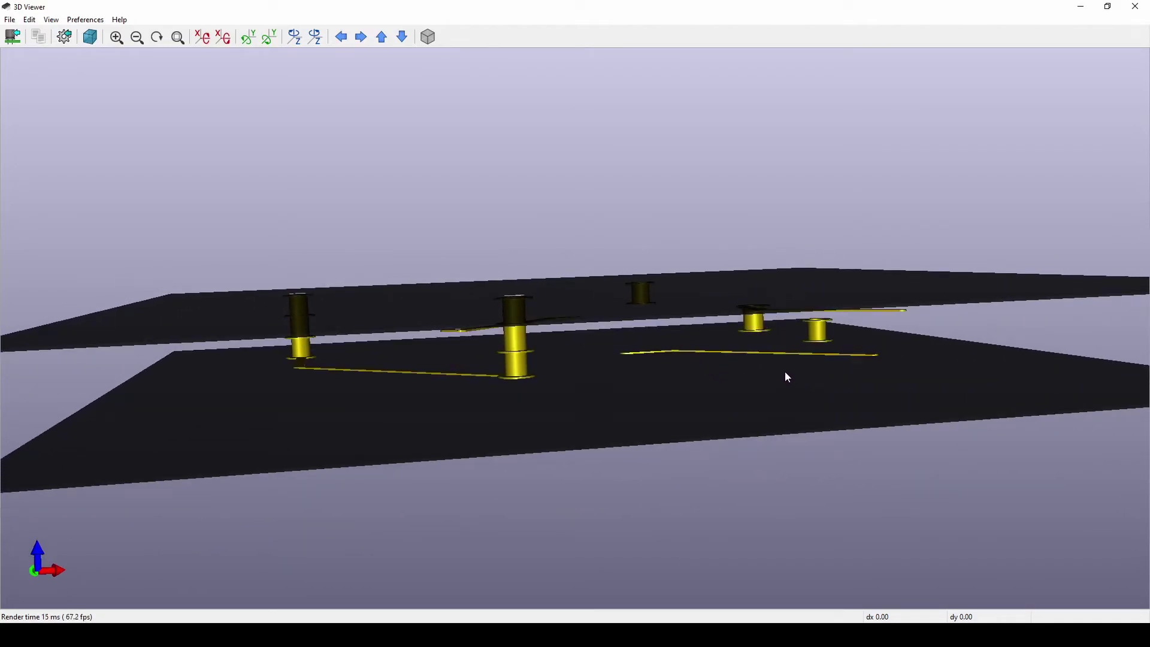
{"action": "left_click_drag", "start_coordinate": [777, 371], "coordinate": [792, 290]}
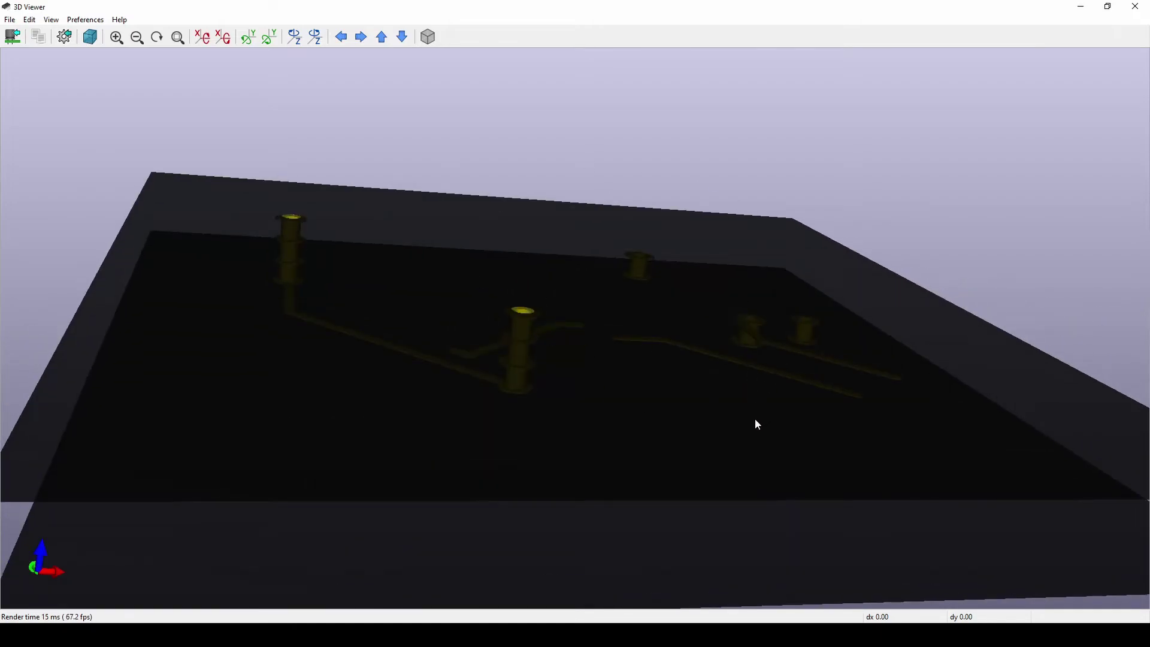
{"action": "left_click_drag", "start_coordinate": [755, 421], "coordinate": [685, 386]}
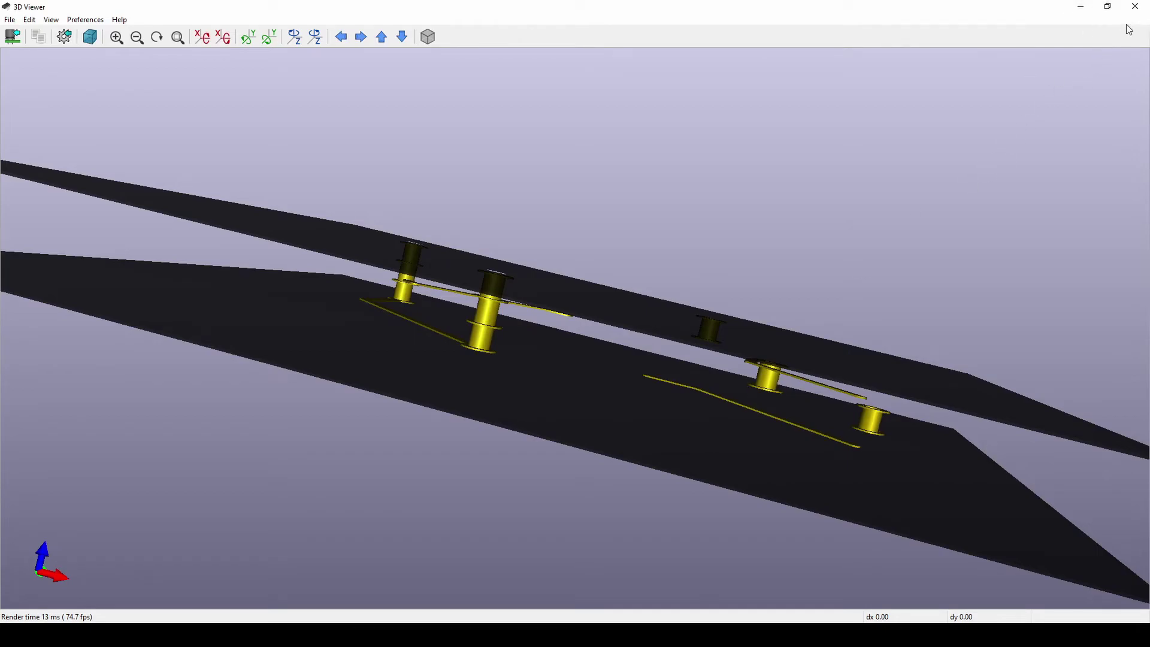
{"action": "left_click", "coordinate": [1135, 7]}
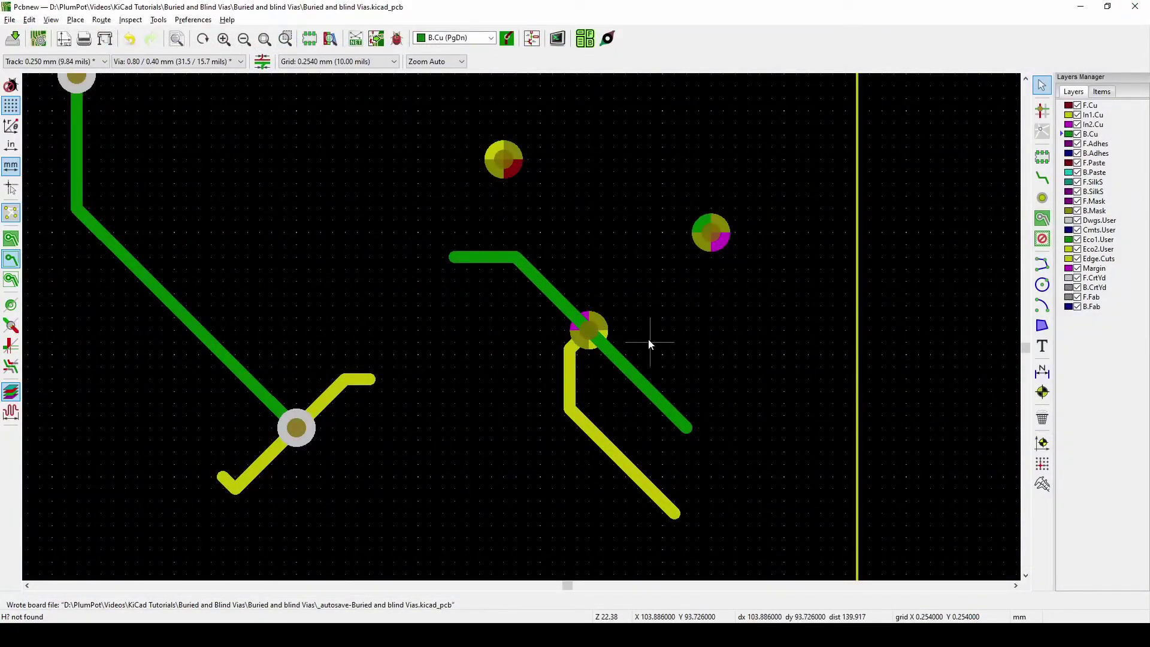
- Route an In2.Cu track that starts up and left of the F.Cu/In1.Cu blind via and runs diagonally across it
{"action": "middle_click_drag", "start_coordinate": [515, 132], "coordinate": [570, 220]}
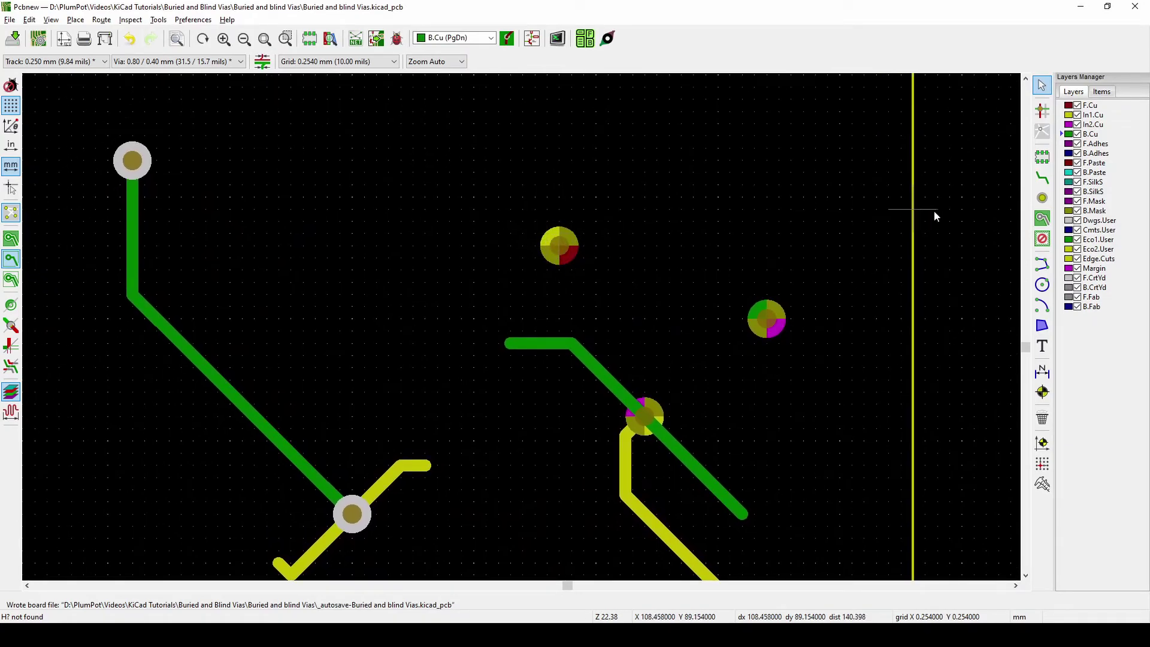
{"action": "left_click", "coordinate": [1076, 127]}
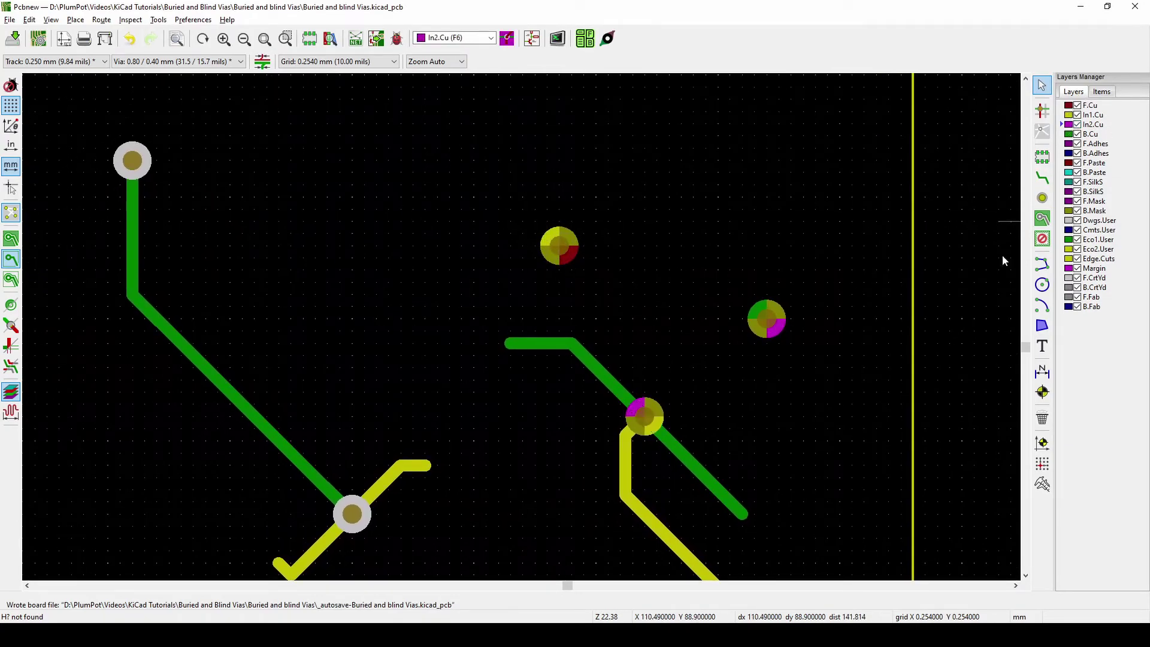
{"action": "key", "text": "x"}
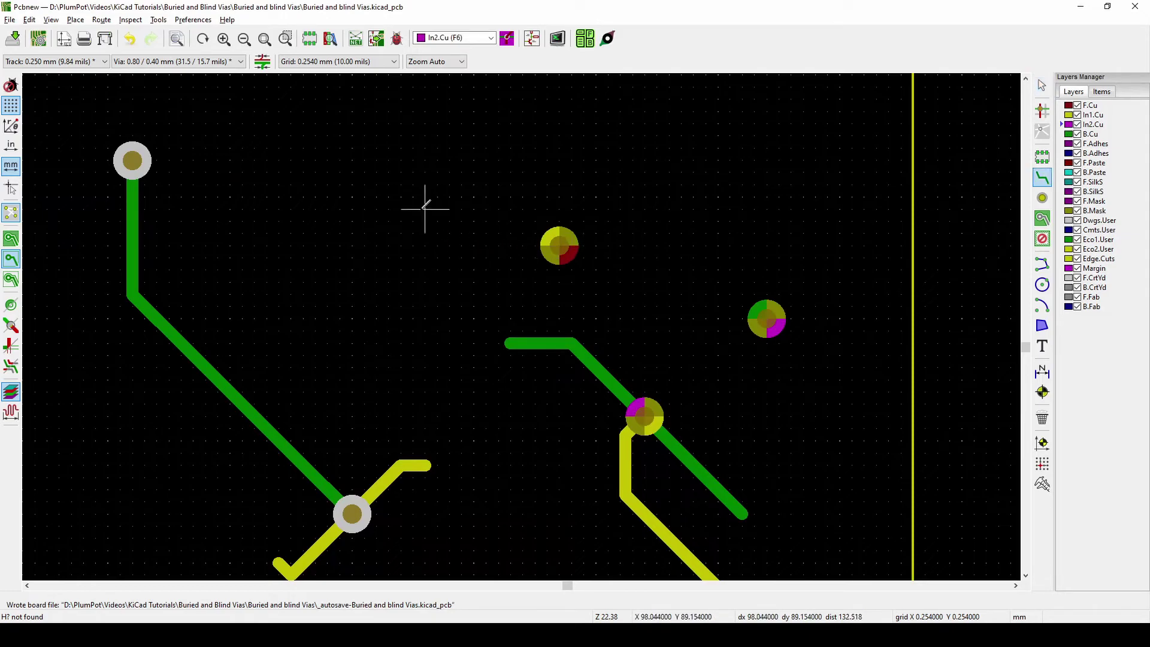
{"action": "double_click", "coordinate": [620, 307]}
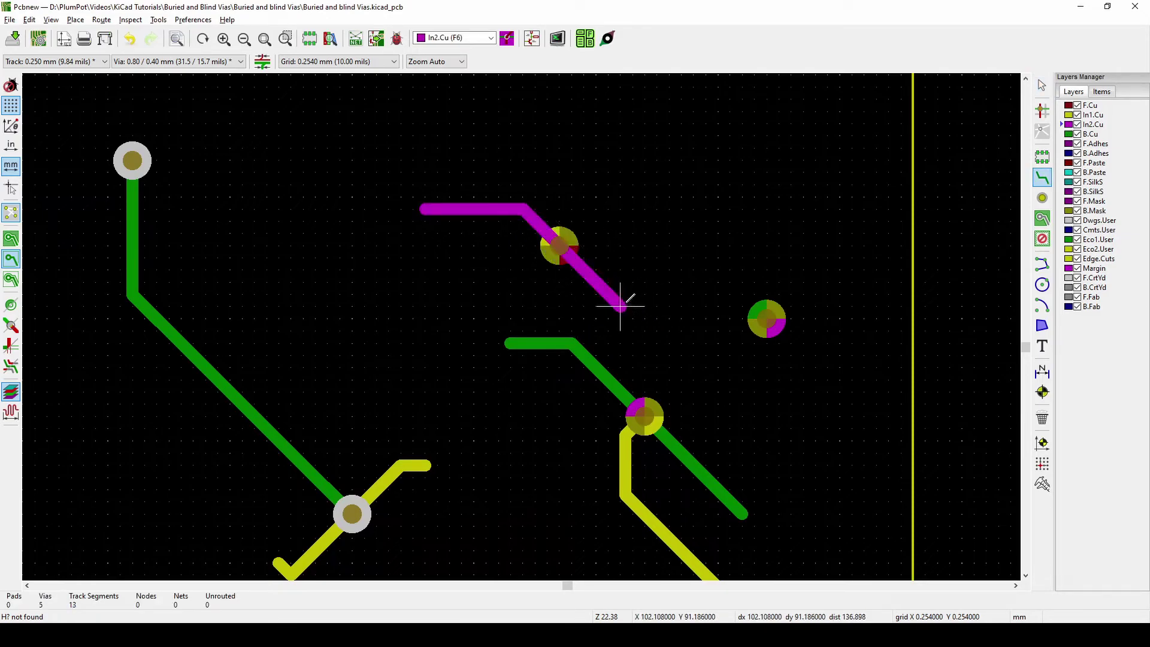
{"action": "left_click", "coordinate": [621, 304]}
{"action": "key", "text": "Escape"}
- Route an In2.Cu track from below the In2.Cu/B.Cu via, up through it to a free end at its upper left
{"action": "left_click", "coordinate": [790, 393]}
{"action": "double_click", "coordinate": [731, 244]}
{"action": "key", "text": "Escape"}
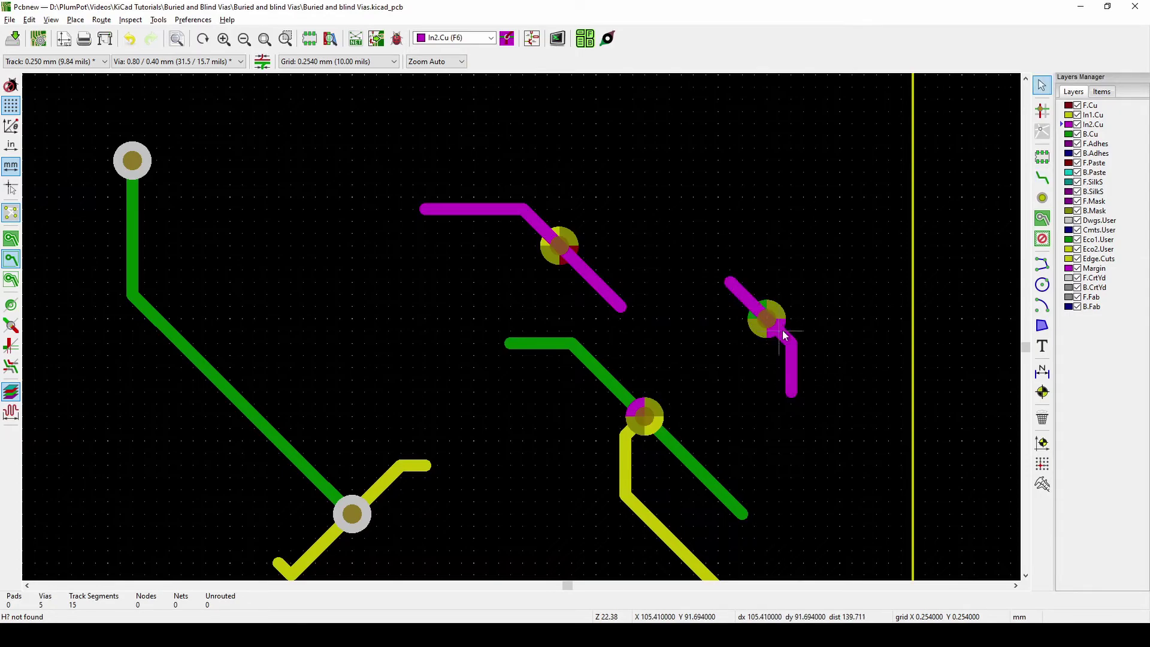
- Examine in 3D how the two In2.Cu tracks run relative to their blind vias, and return to the layout
{"action": "key", "text": "alt+3"}
{"action": "left_click_drag", "start_coordinate": [657, 372], "coordinate": [752, 334]}
{"action": "scroll", "coordinate": [732, 321], "scroll_direction": "up", "scroll_amount": 6}
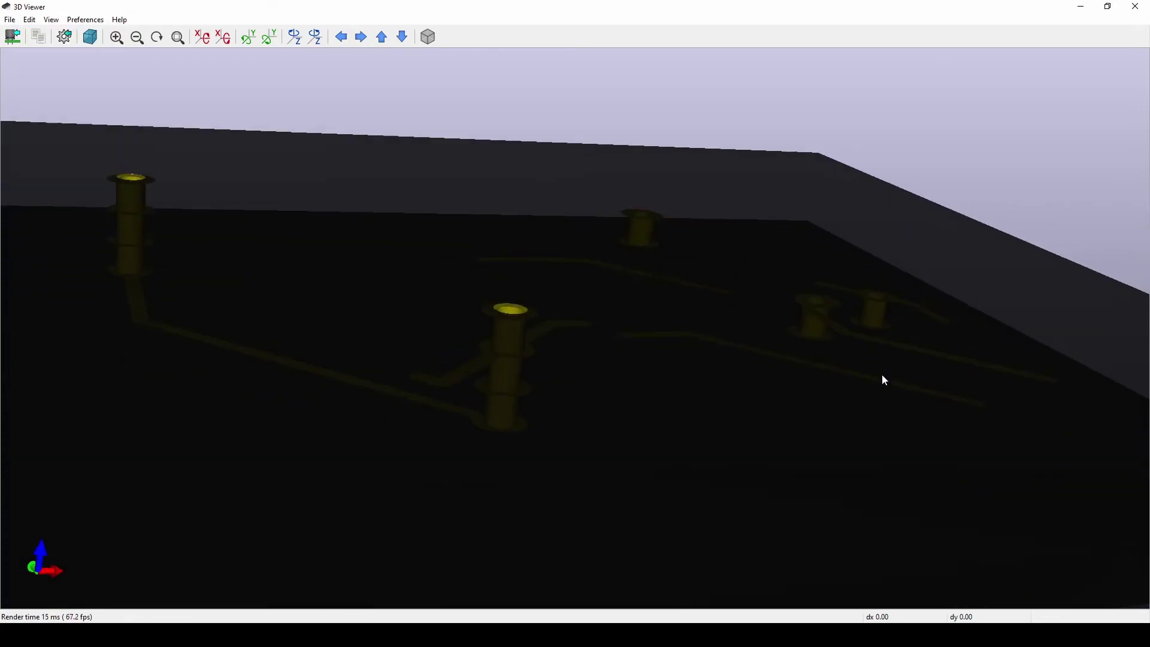
{"action": "left_click_drag", "start_coordinate": [883, 376], "coordinate": [628, 444]}
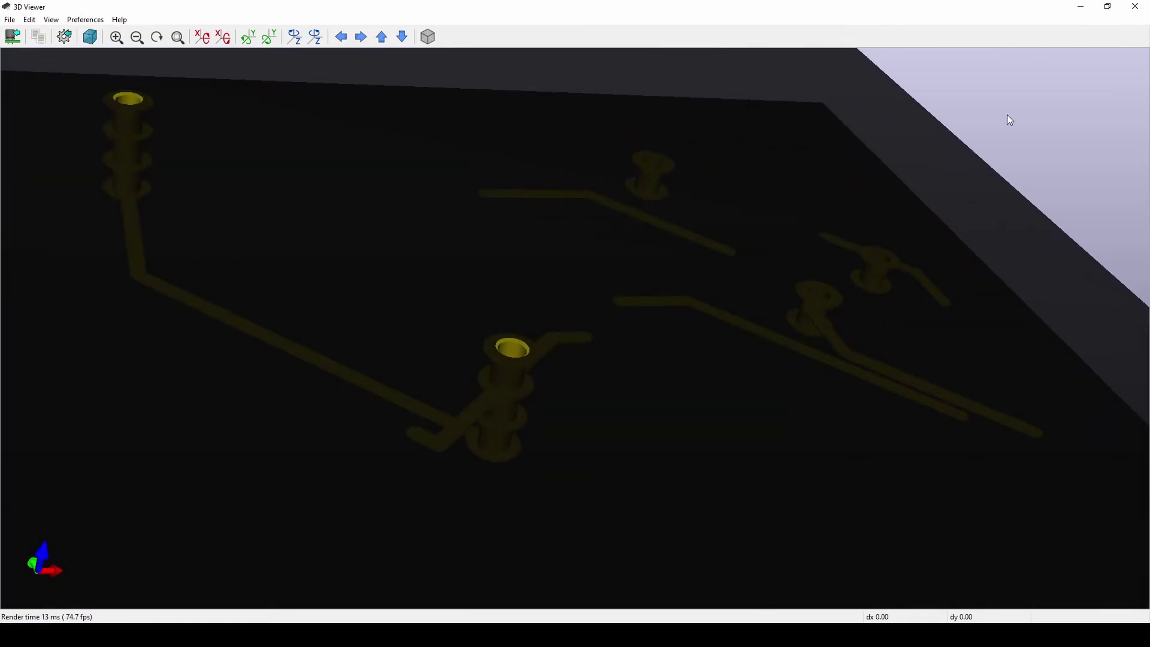
{"action": "left_click", "coordinate": [1134, 7]}
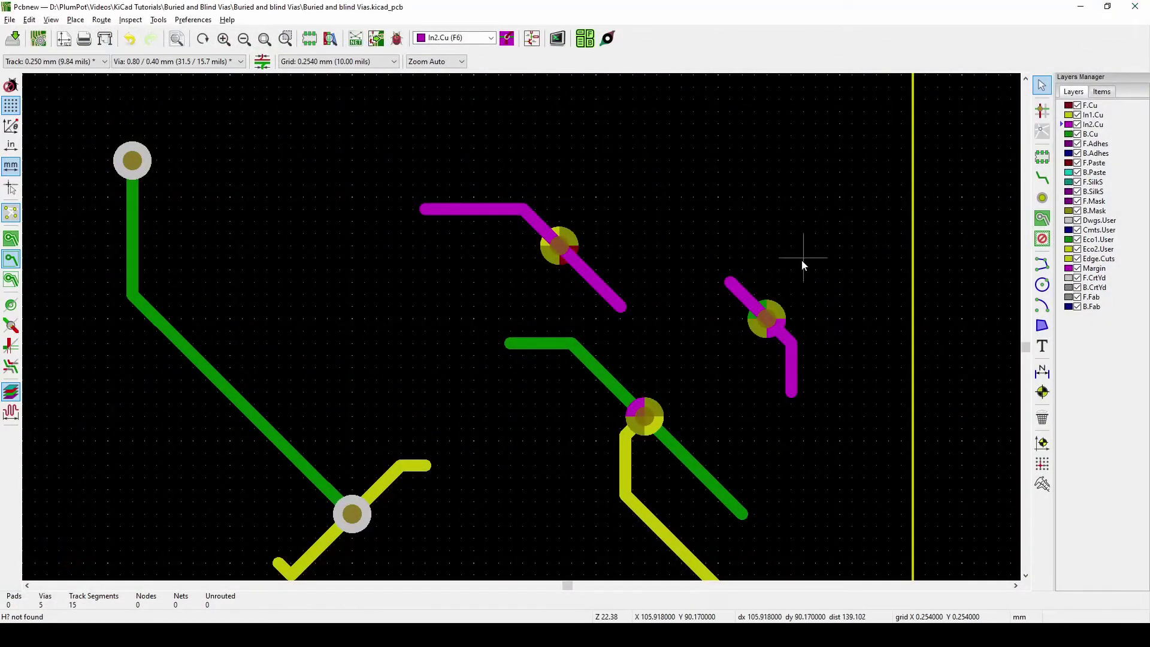
{"action": "scroll", "coordinate": [658, 348], "scroll_direction": "down", "scroll_amount": 4}
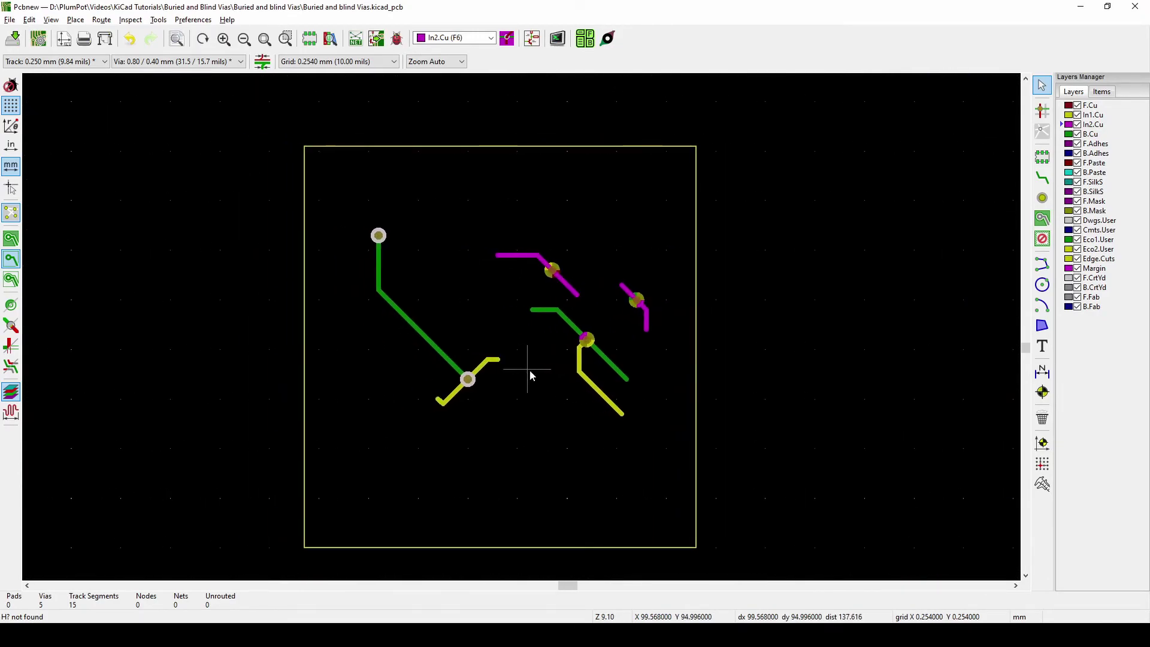
{"action": "scroll", "coordinate": [523, 329], "scroll_direction": "up", "scroll_amount": 1}
{"action": "scroll", "coordinate": [538, 440], "scroll_direction": "up", "scroll_amount": 3}
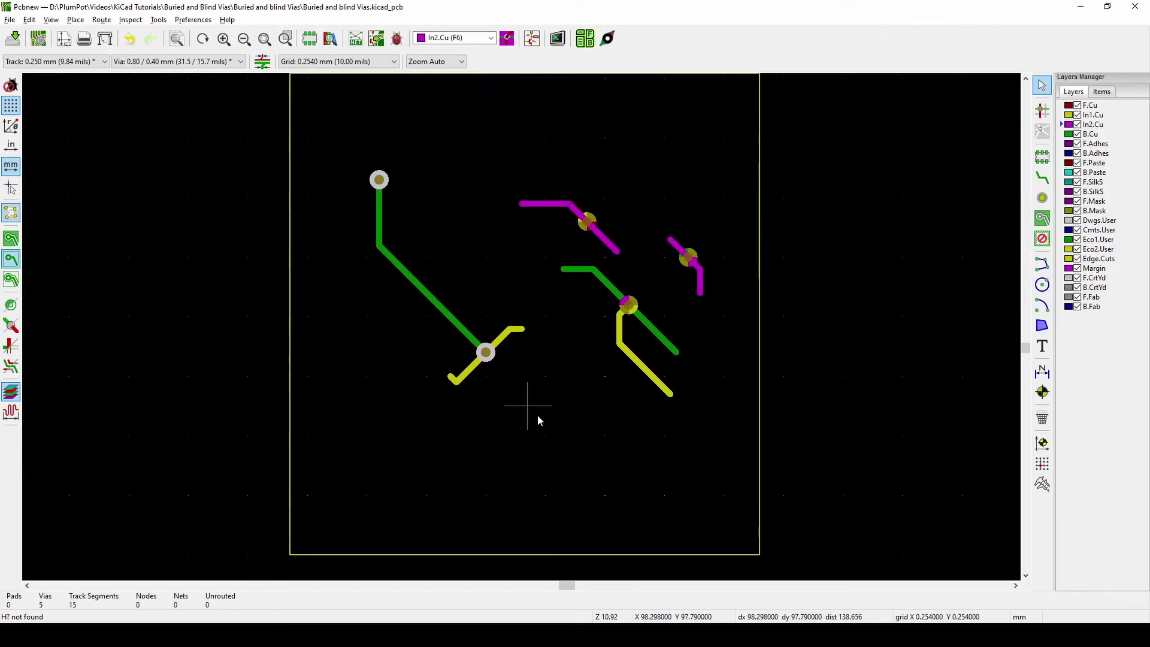
{"action": "middle_click_drag", "start_coordinate": [521, 331], "coordinate": [512, 443]}
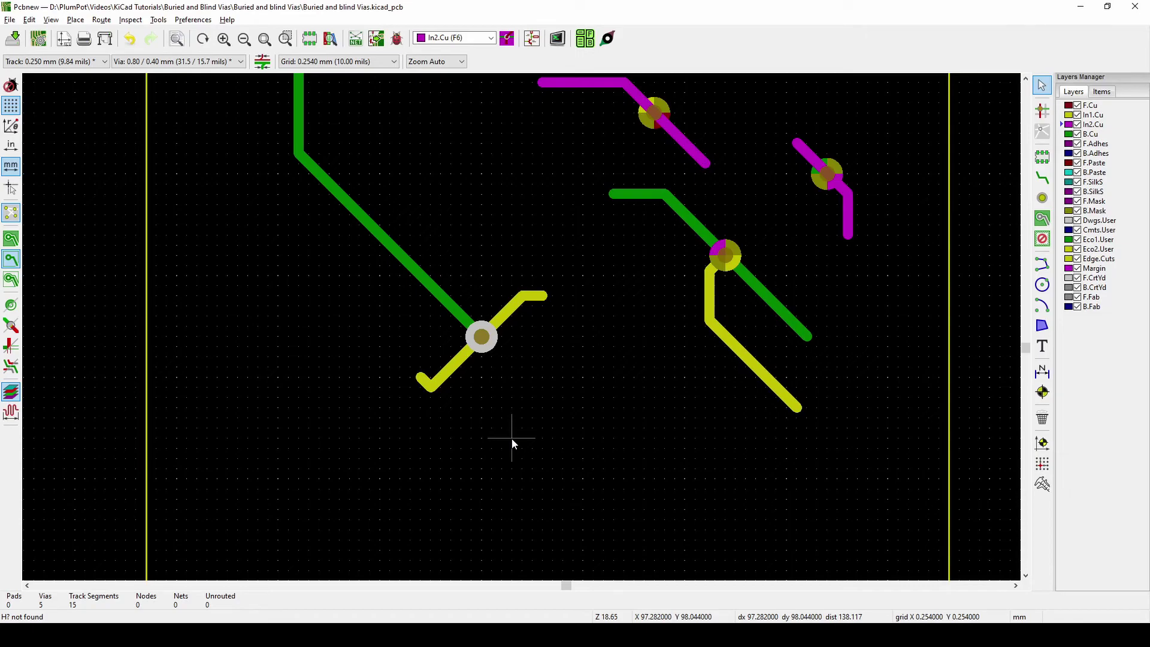
{"action": "scroll", "coordinate": [462, 301], "scroll_direction": "down", "scroll_amount": 4}
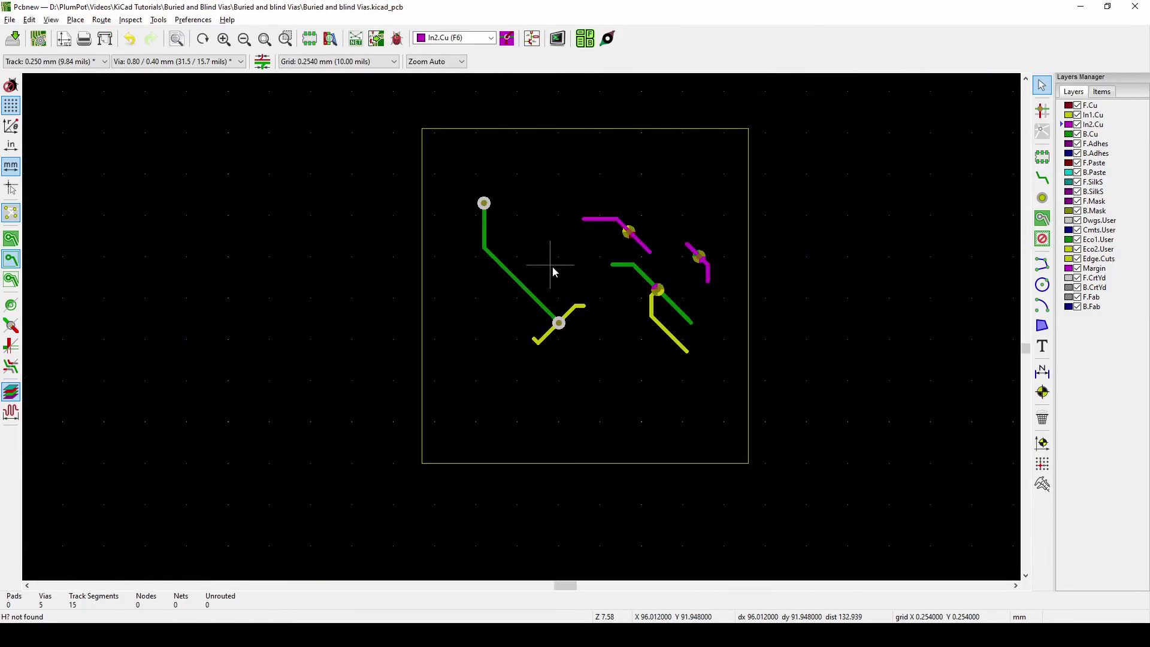